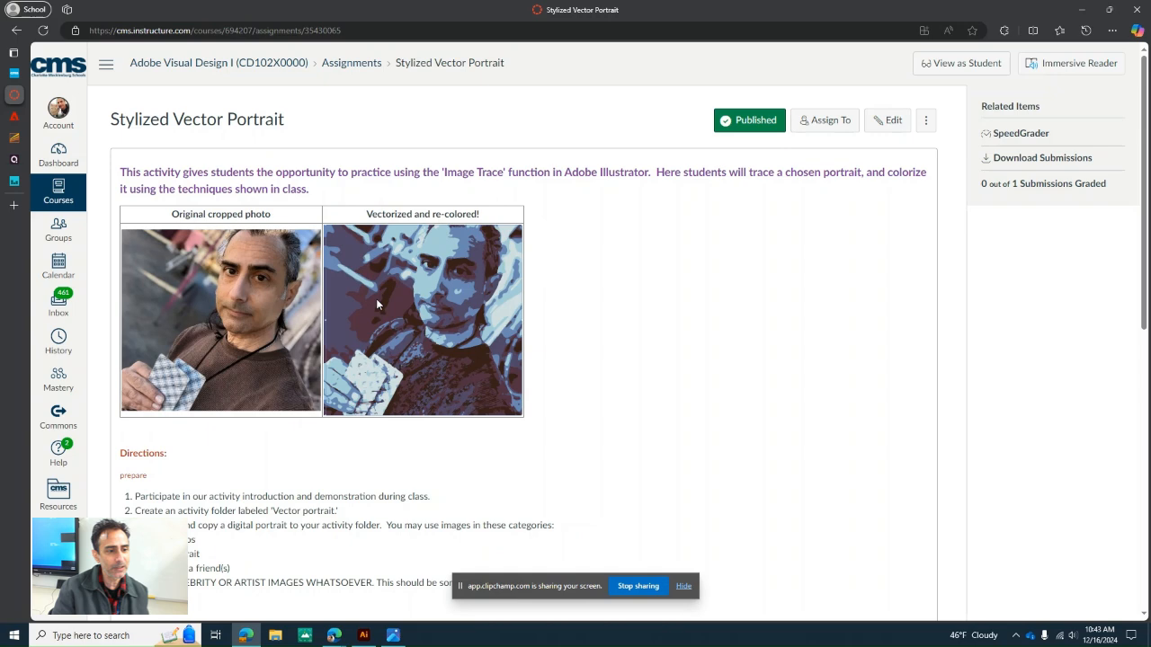
# View the original portrait photo, switch to Illustrator, inspect the finished Selfie sample2.ai, and return to the blank document
pyautogui.click(391, 636)
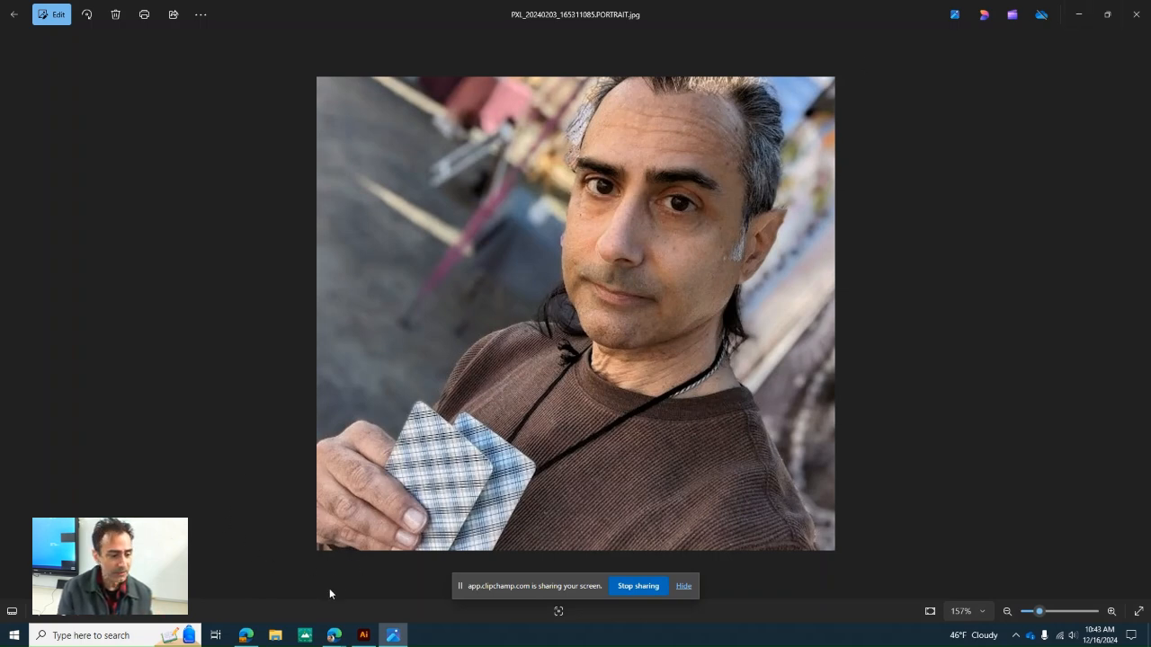
pyautogui.click(363, 634)
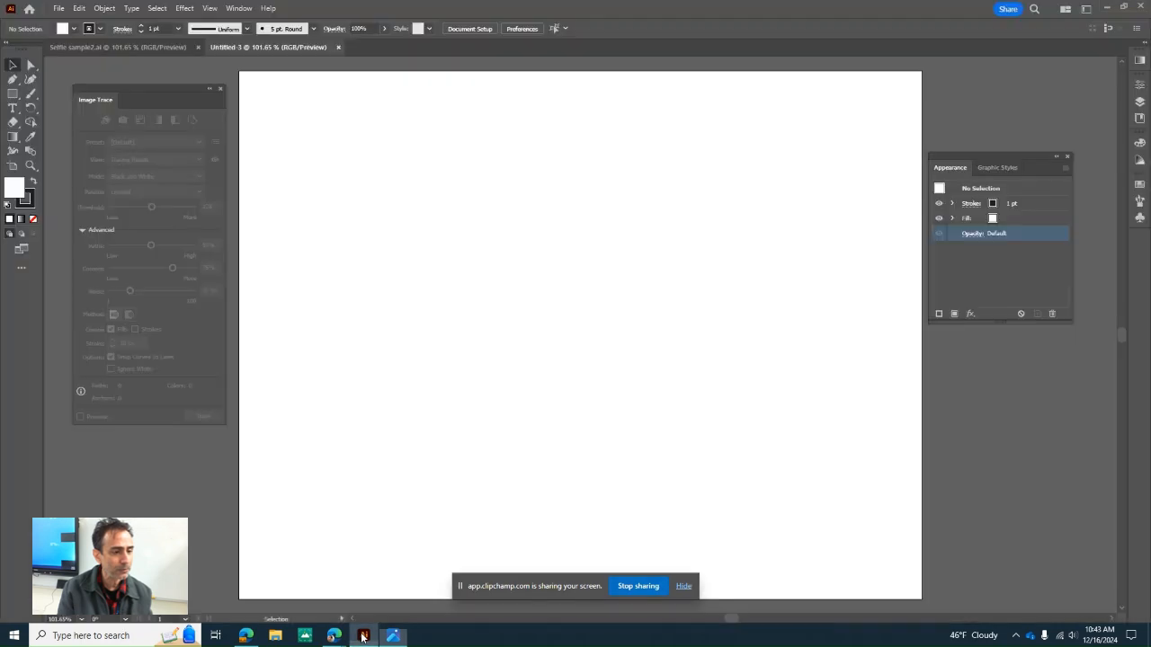
pyautogui.click(138, 46)
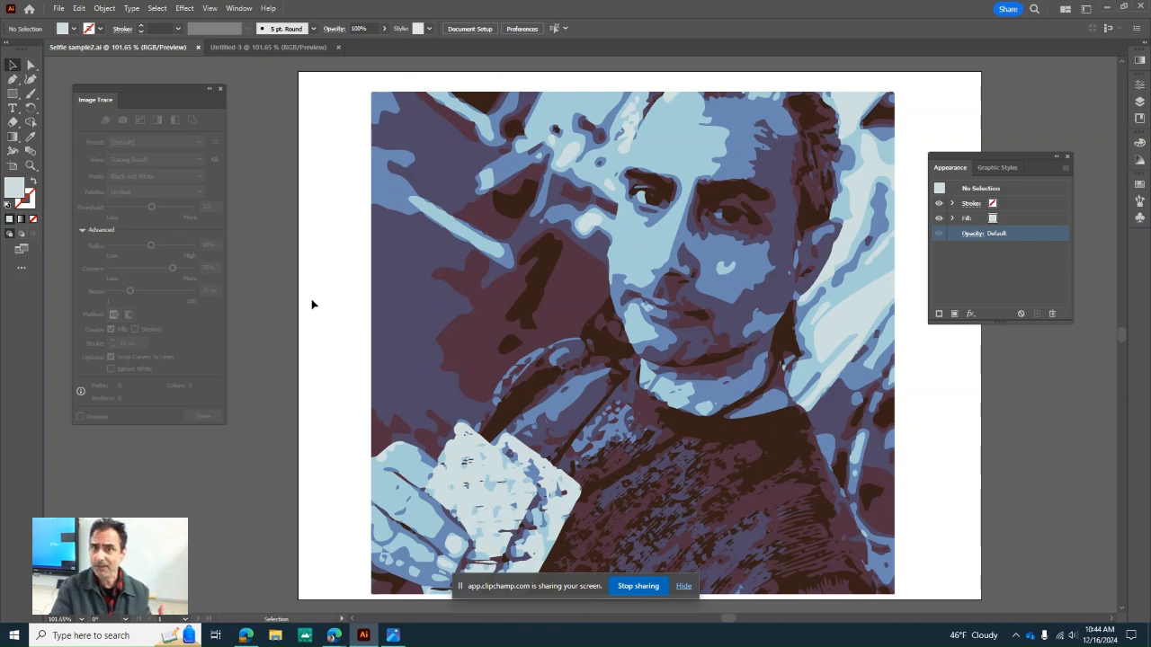
pyautogui.click(249, 47)
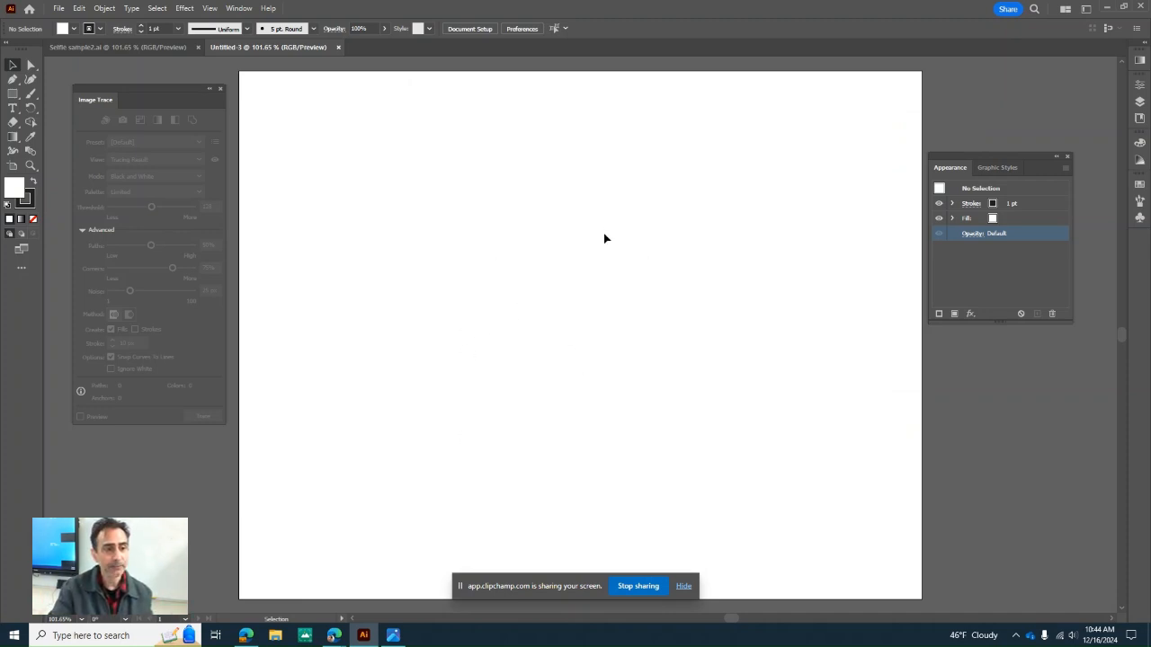
# Place the embedded photo PXL_20240203_165311085.PORTRAIT at full artboard height and move it to the artboard's horizontal middle
pyautogui.click(59, 9)
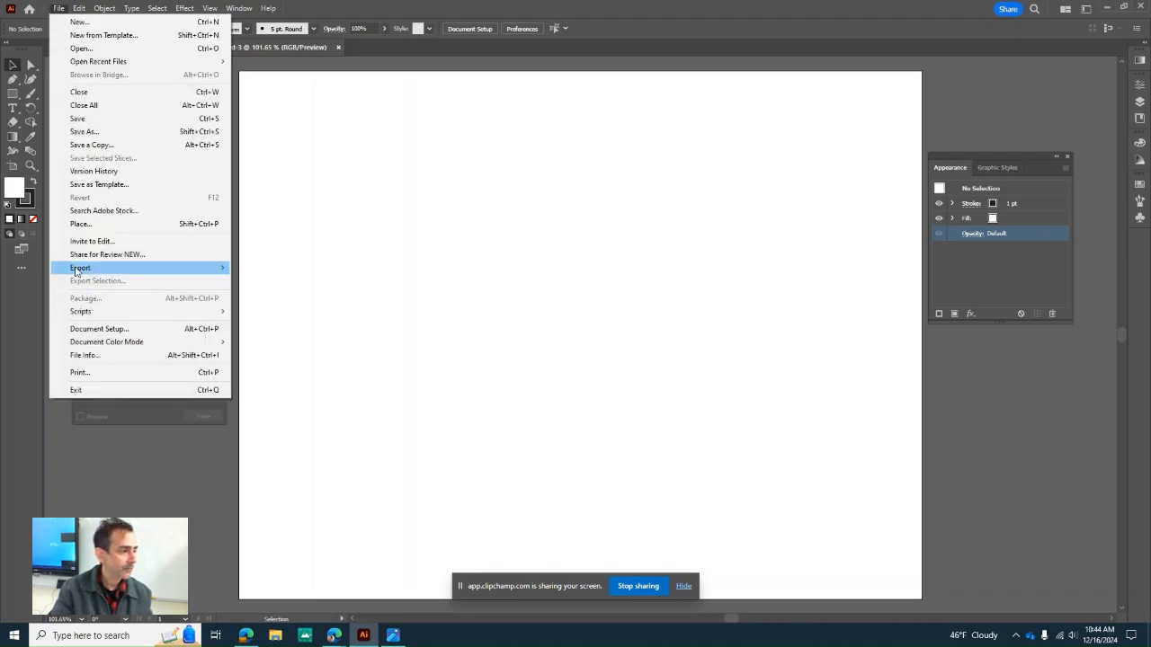
pyautogui.click(81, 224)
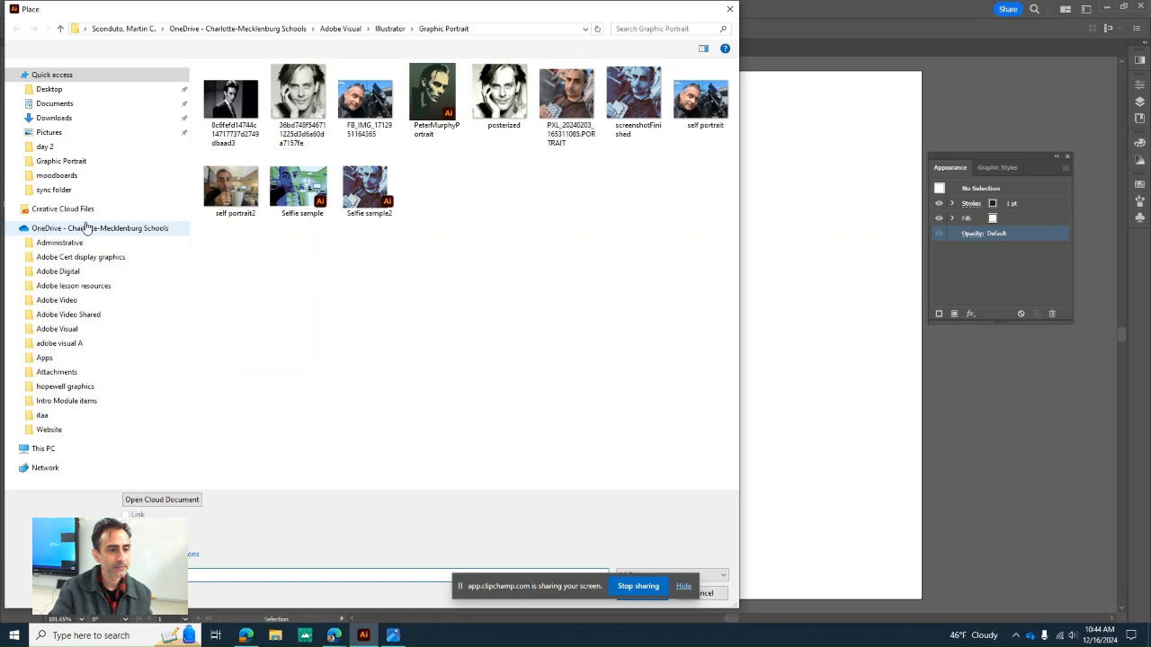
pyautogui.click(566, 97)
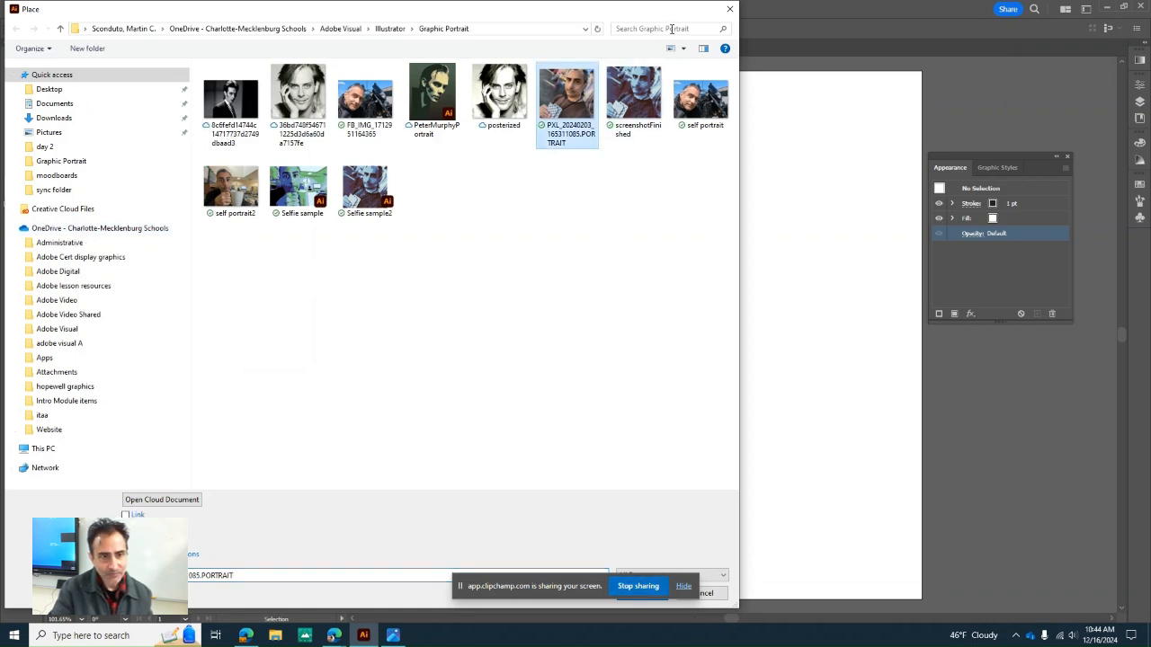
pyautogui.moveTo(626, 11); pyautogui.dragTo(739, 14)
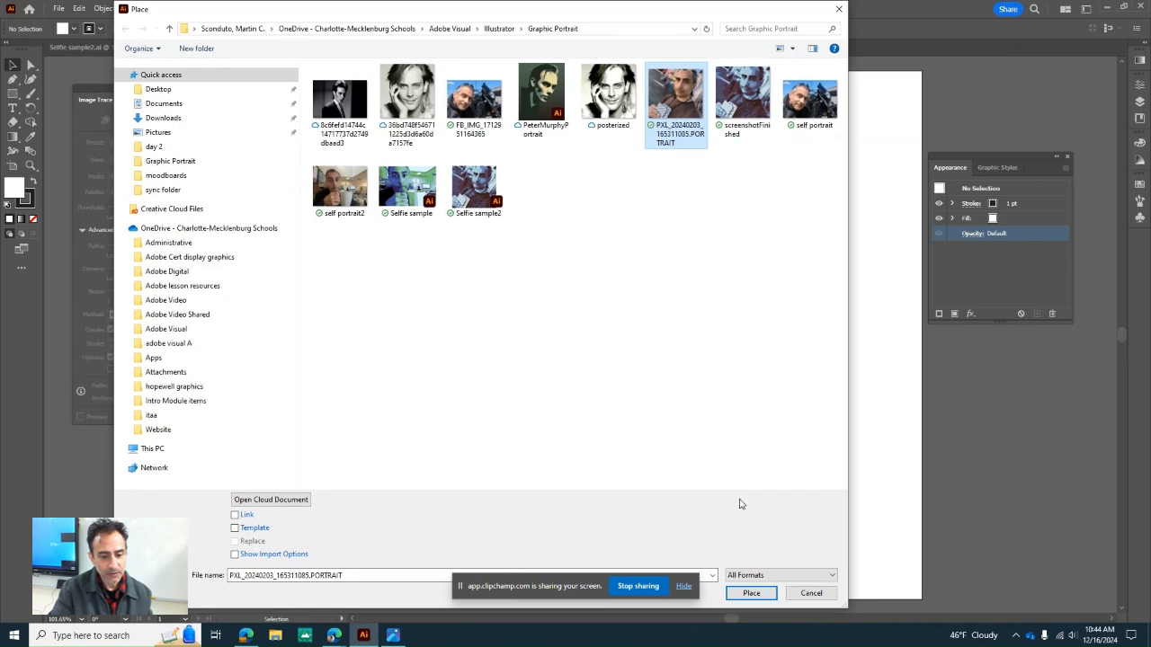
pyautogui.click(747, 589)
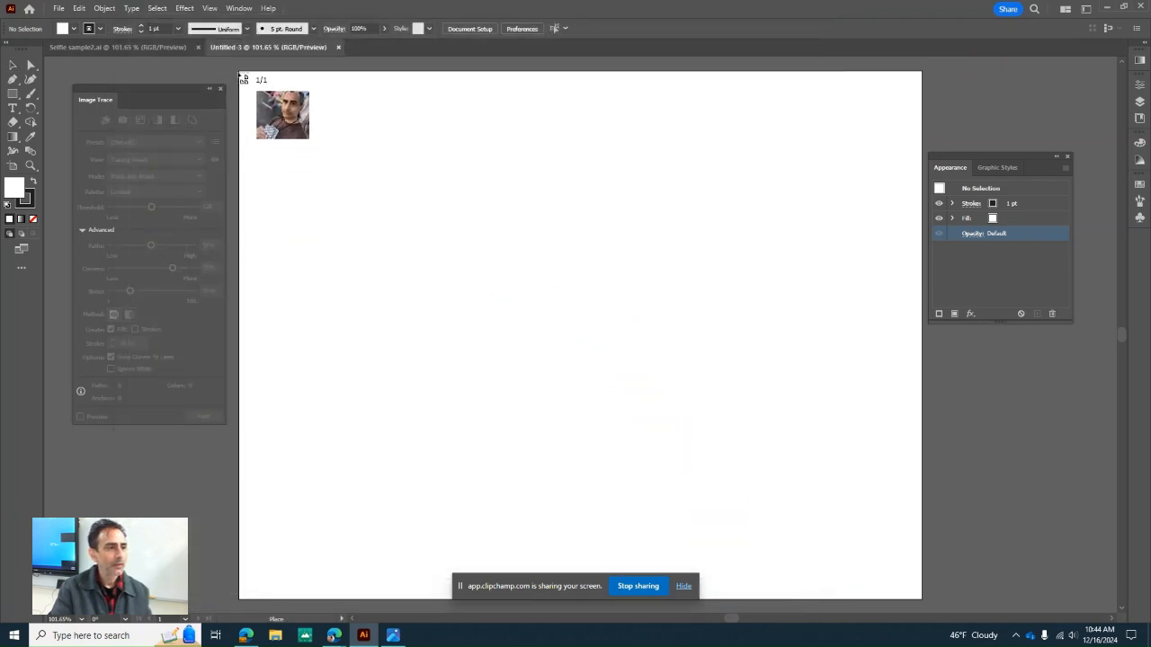
pyautogui.moveTo(241, 75)
pyautogui.mouseDown()
pyautogui.moveTo(804, 465)
pyautogui.moveTo(950, 547)
pyautogui.moveTo(981, 603)
pyautogui.mouseUp()
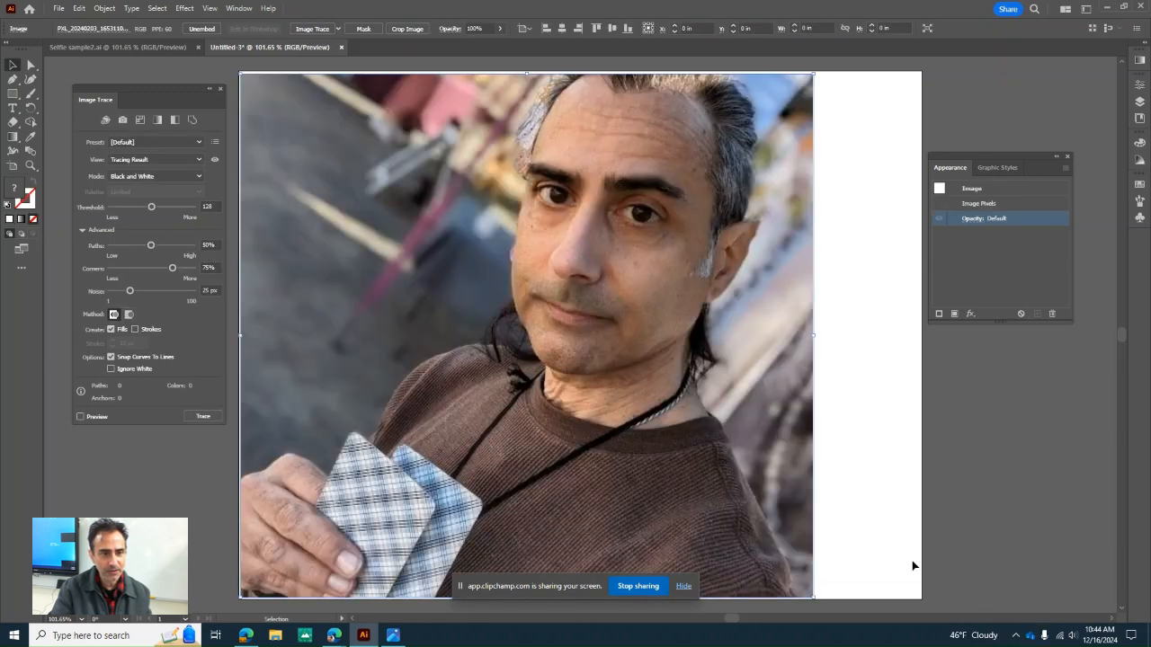
pyautogui.moveTo(598, 306); pyautogui.dragTo(627, 286)
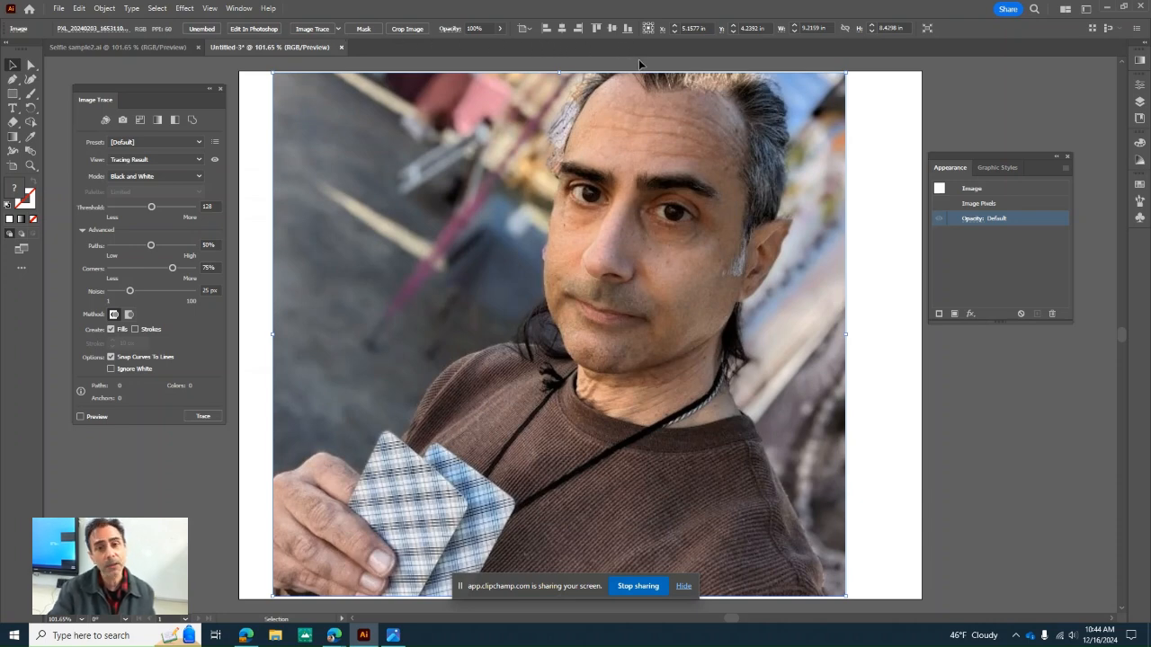
# Show the image's properties and close the floating Appearance panel
pyautogui.click(1139, 85)
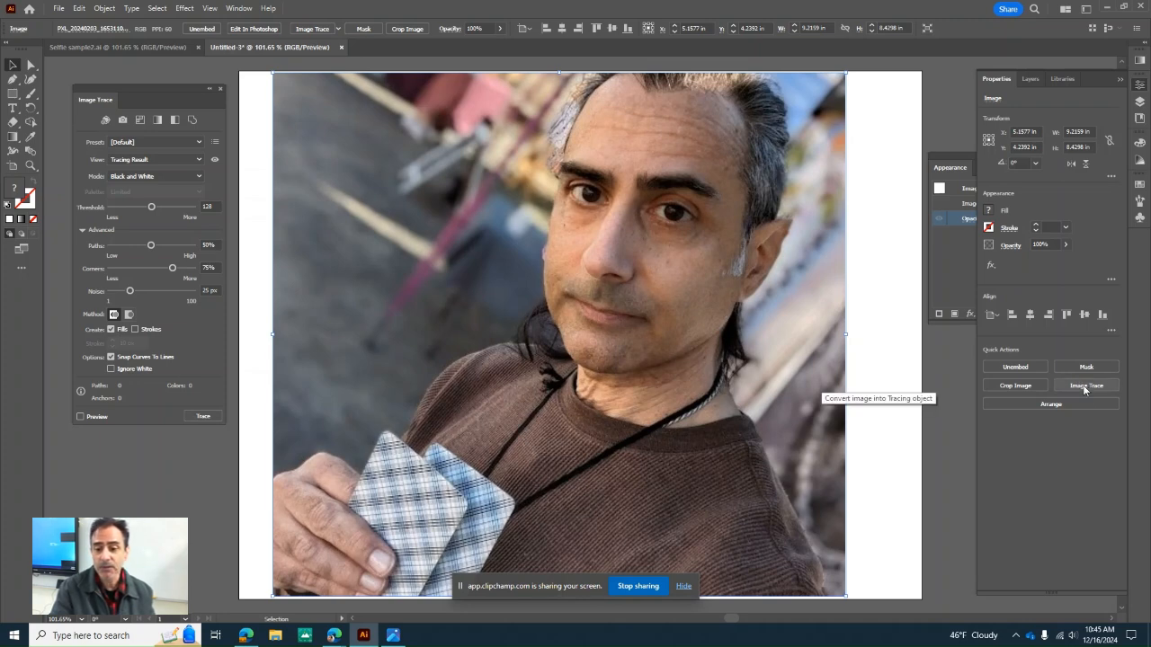
pyautogui.moveTo(950, 156); pyautogui.dragTo(873, 147)
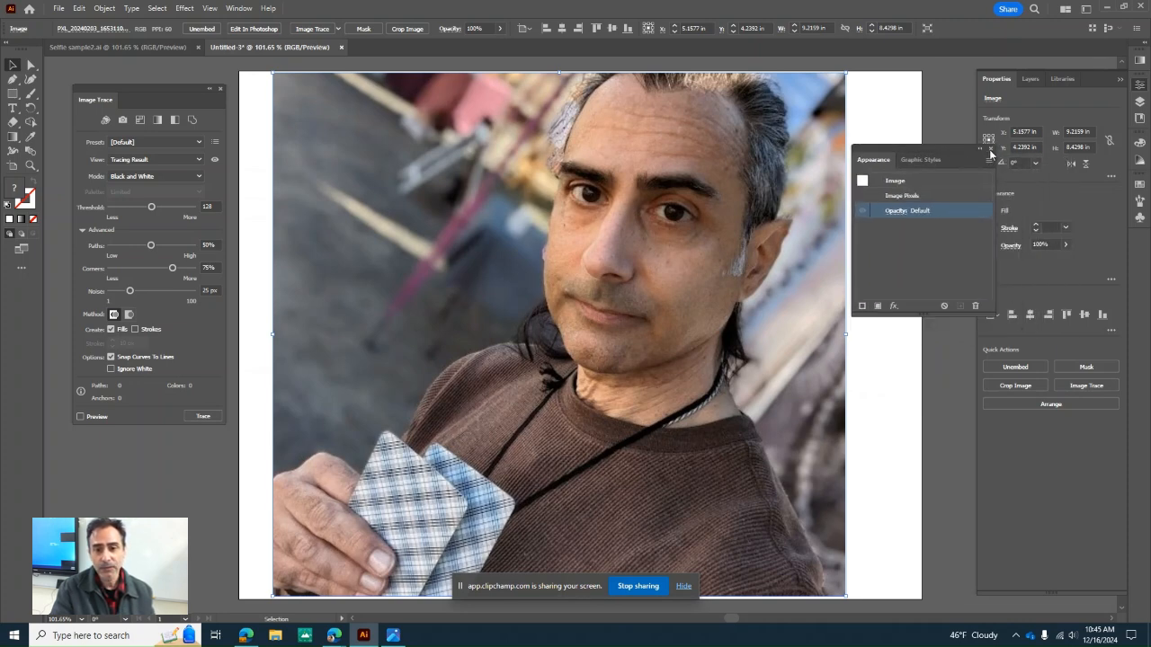
pyautogui.click(989, 148)
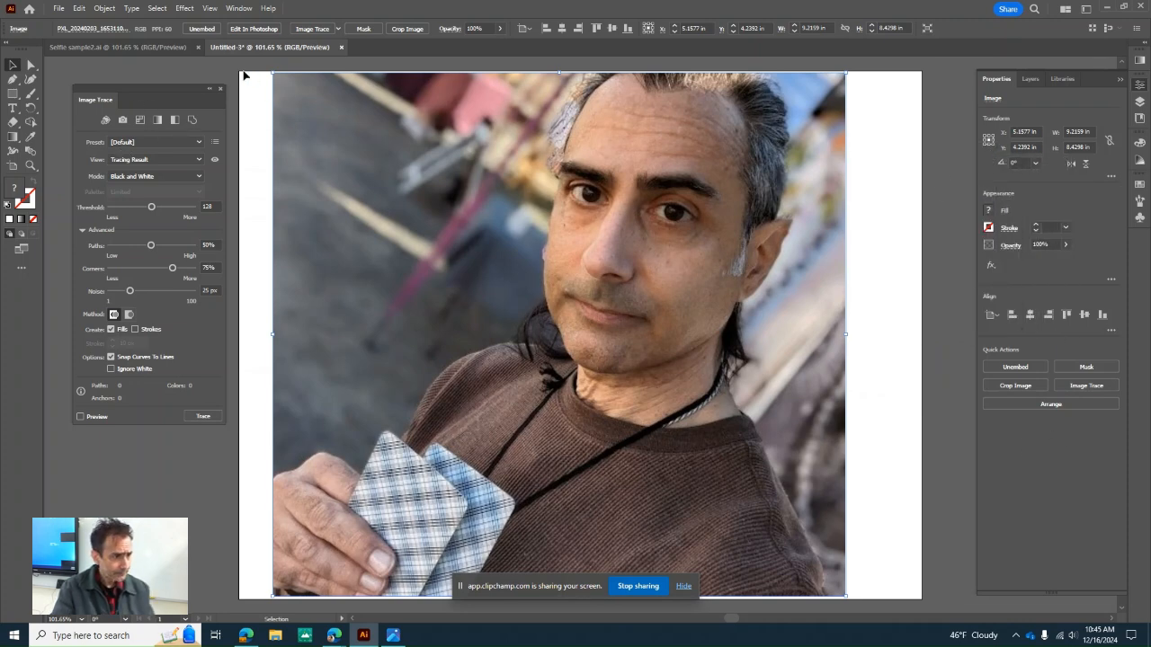
# Check the tracing presets, examine the finished sample in Selfie sample2.ai, and return to the document with the placed photo
pyautogui.click(339, 29)
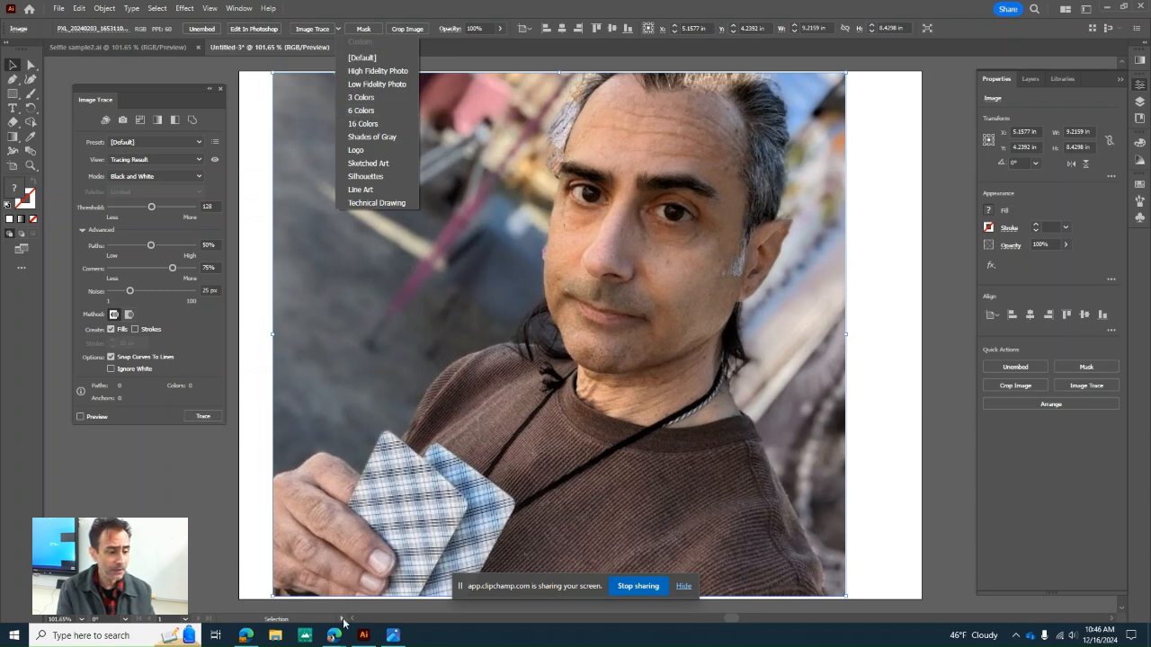
pyautogui.click(123, 50)
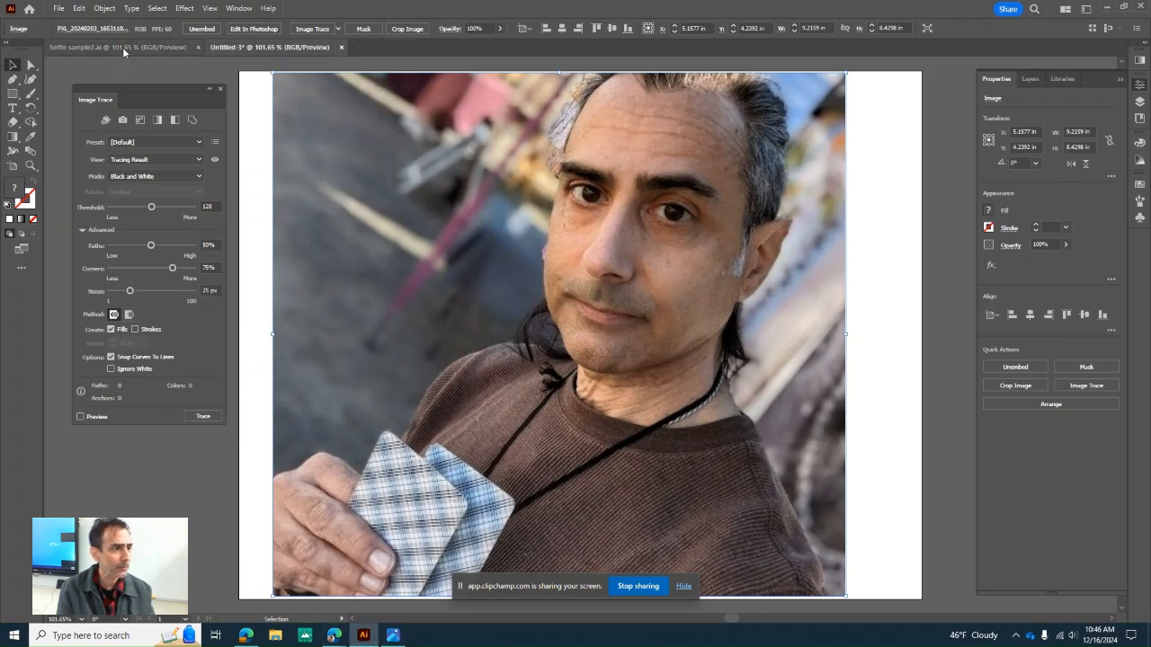
pyautogui.click(122, 47)
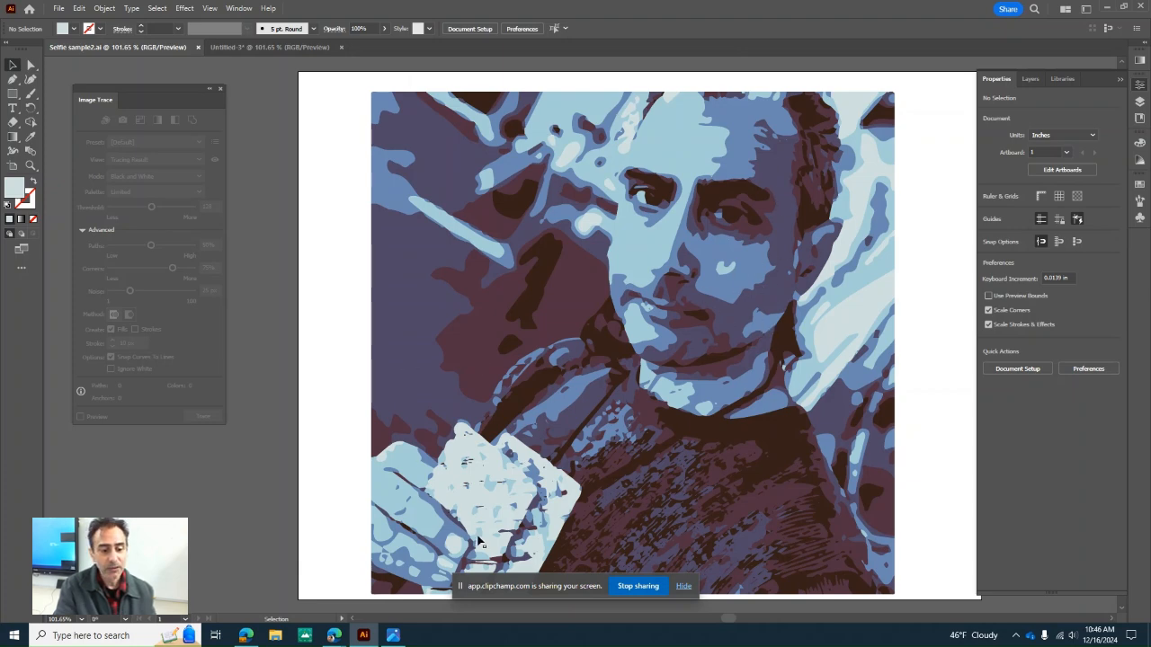
pyautogui.click(249, 47)
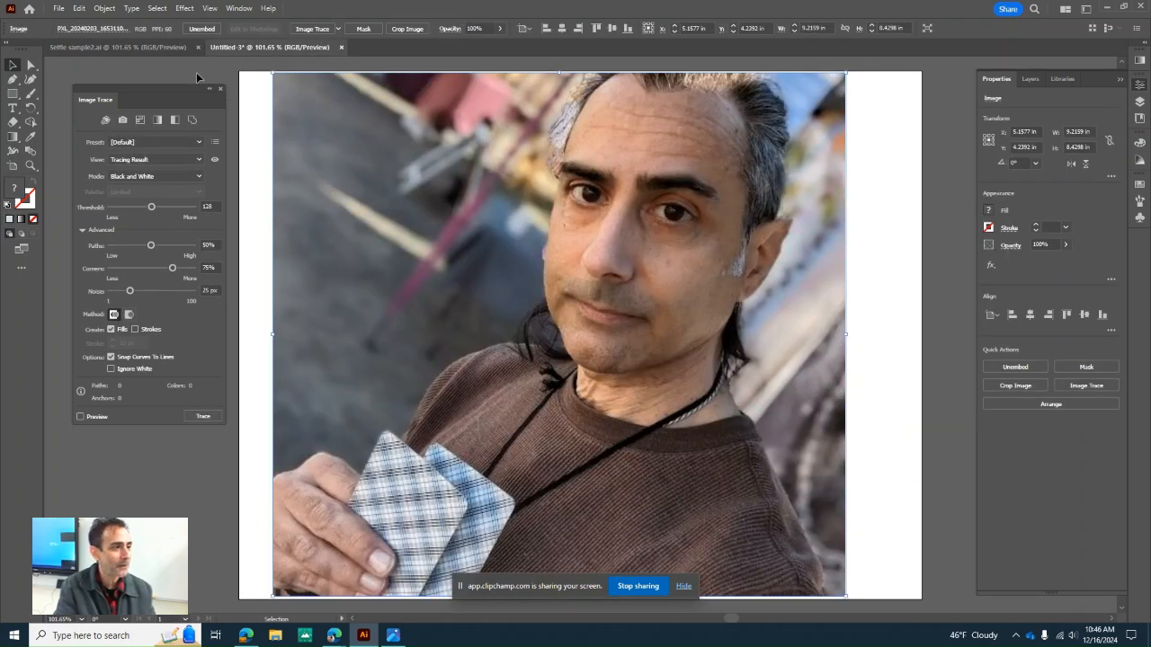
# Trace the placed portrait photo with the 6 Colors preset and reposition the Image Trace settings
pyautogui.click(338, 30)
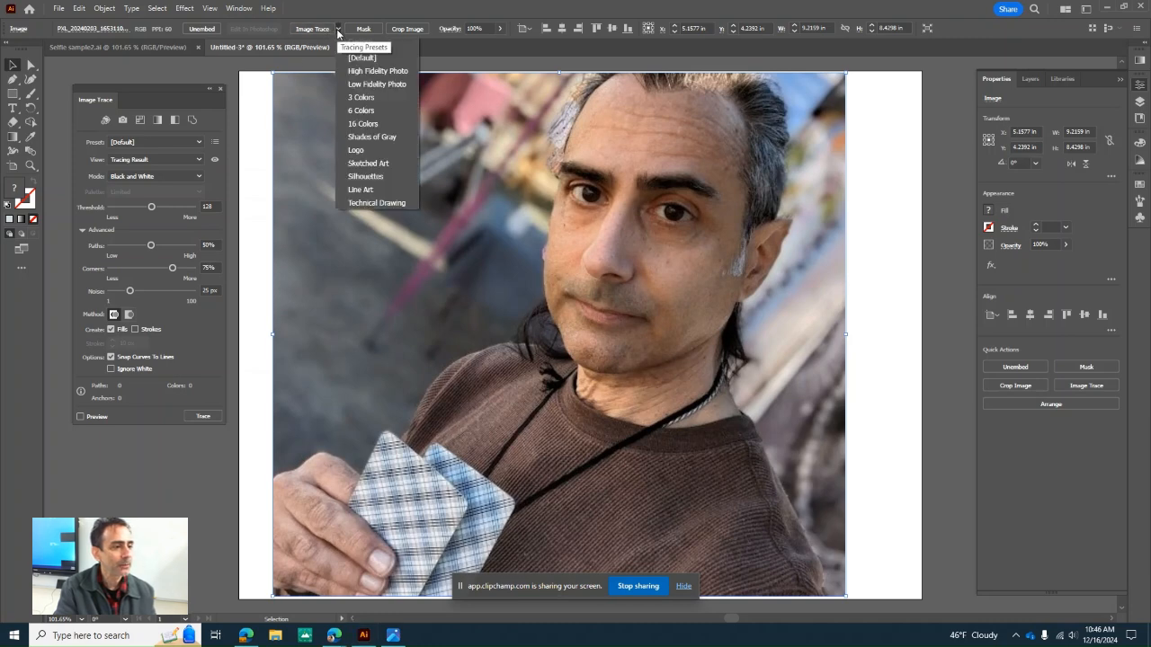
pyautogui.click(360, 110)
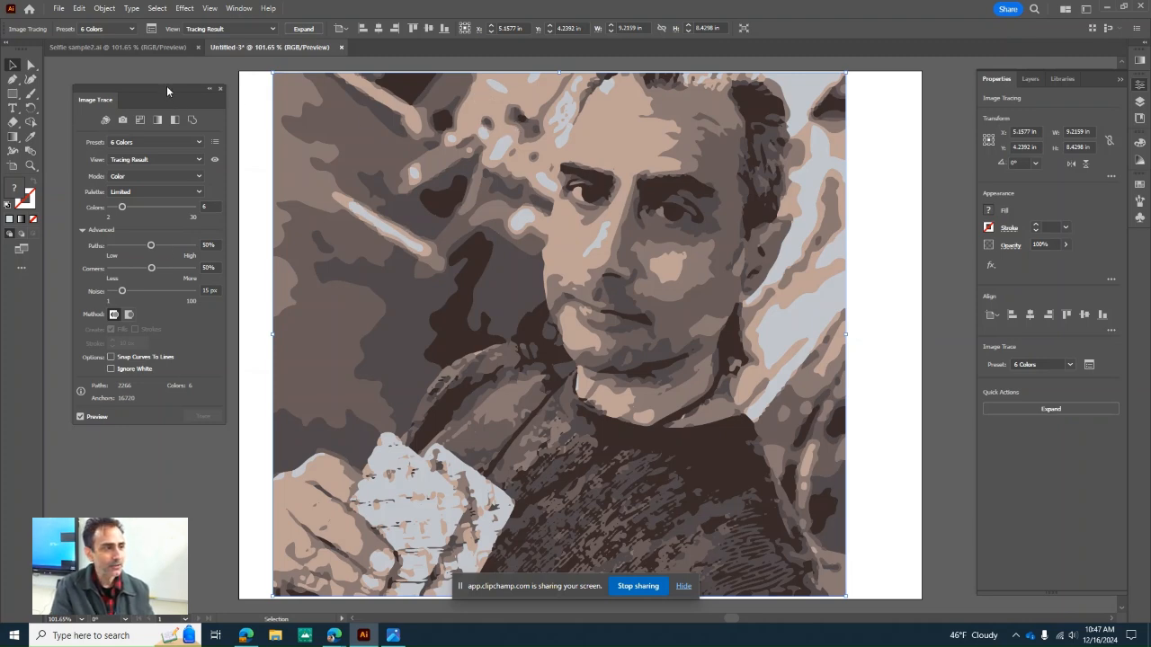
pyautogui.moveTo(166, 88)
pyautogui.mouseDown()
pyautogui.moveTo(438, 129)
pyautogui.moveTo(425, 115)
pyautogui.moveTo(273, 180)
pyautogui.moveTo(212, 158)
pyautogui.mouseUp()
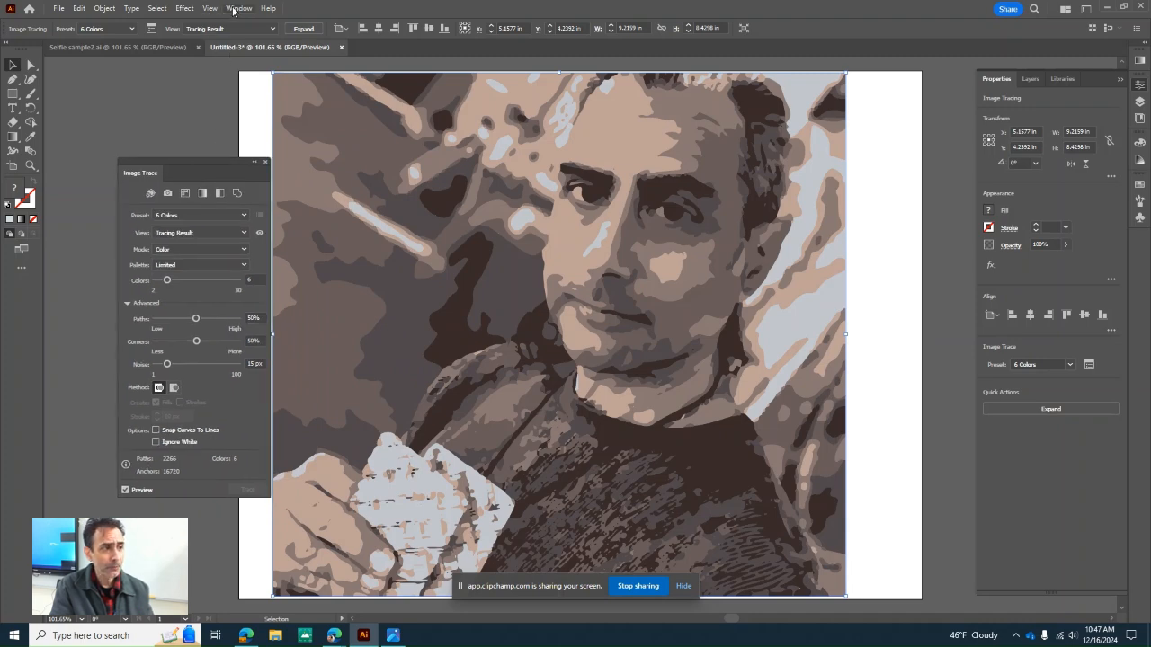
pyautogui.moveTo(185, 163); pyautogui.dragTo(183, 87)
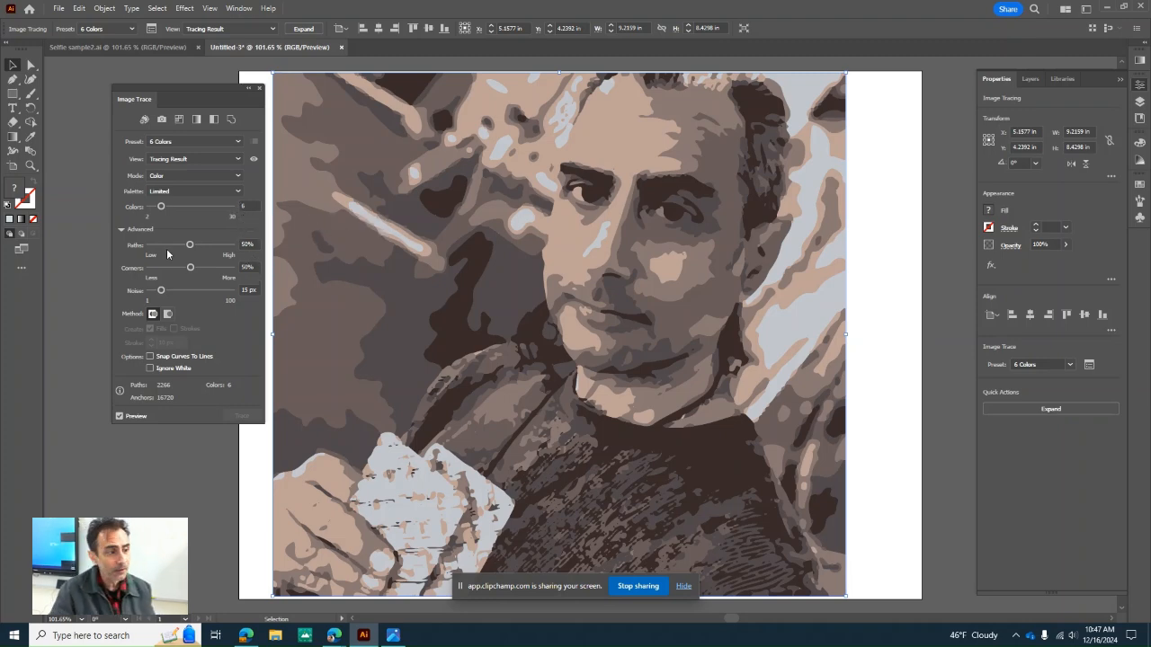
# Lower the portrait trace's Paths to 12% and Corners to 11% in the advanced settings
pyautogui.click(121, 231)
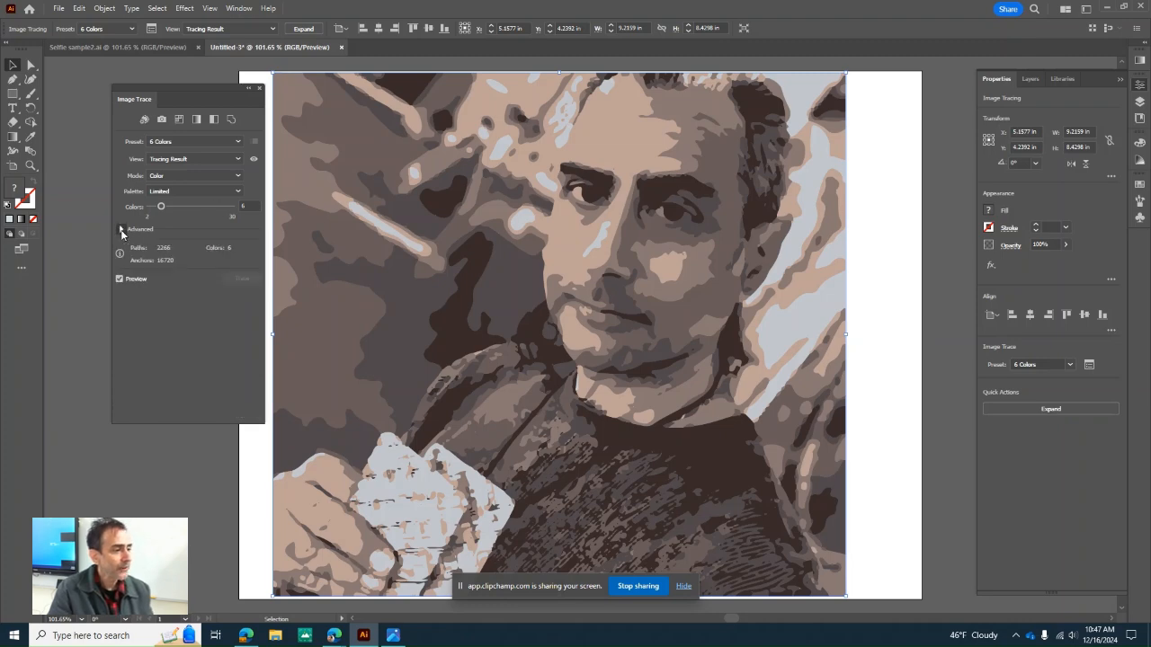
pyautogui.click(121, 231)
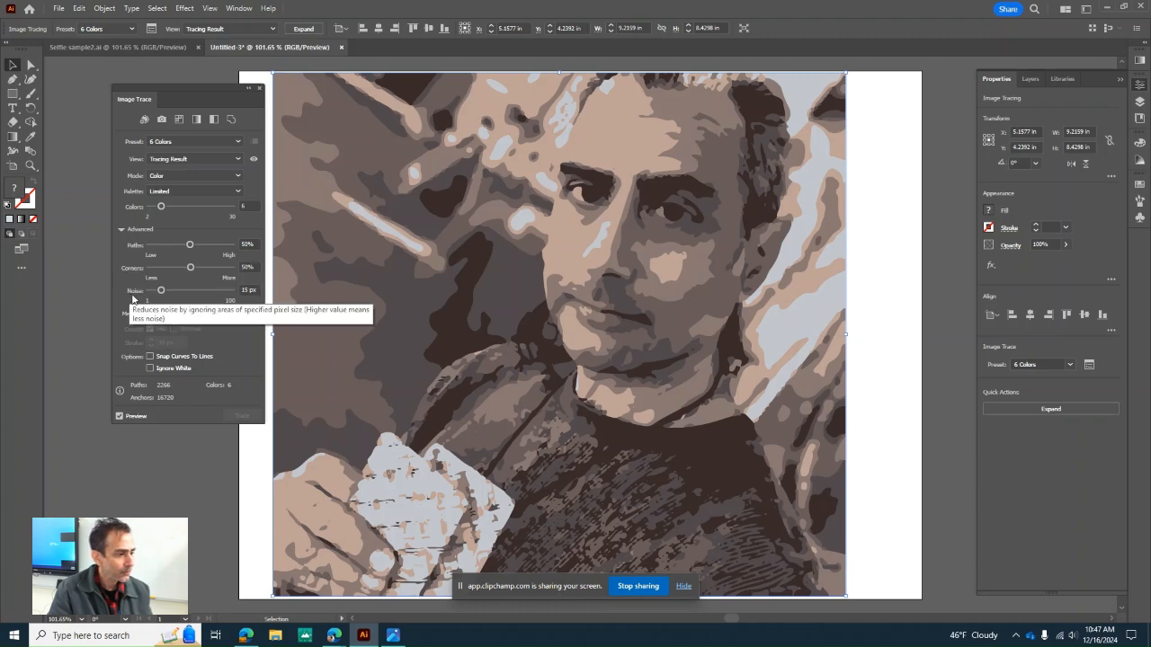
pyautogui.moveTo(190, 244); pyautogui.dragTo(153, 247)
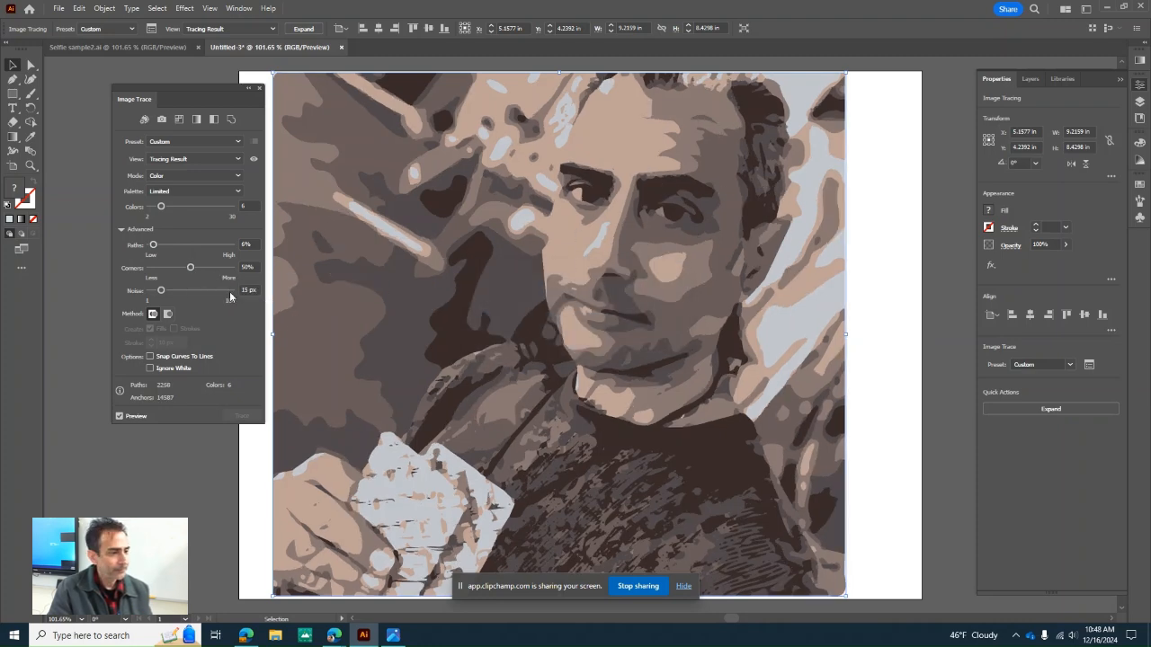
pyautogui.moveTo(191, 268); pyautogui.dragTo(160, 271)
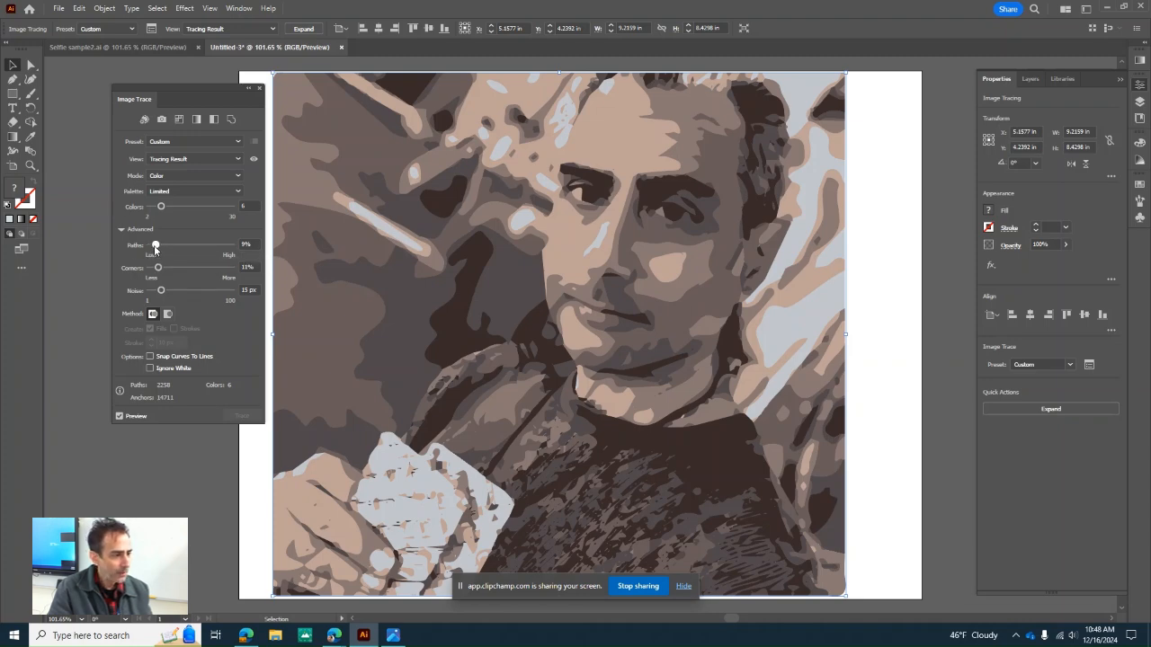
pyautogui.moveTo(152, 245); pyautogui.dragTo(160, 251)
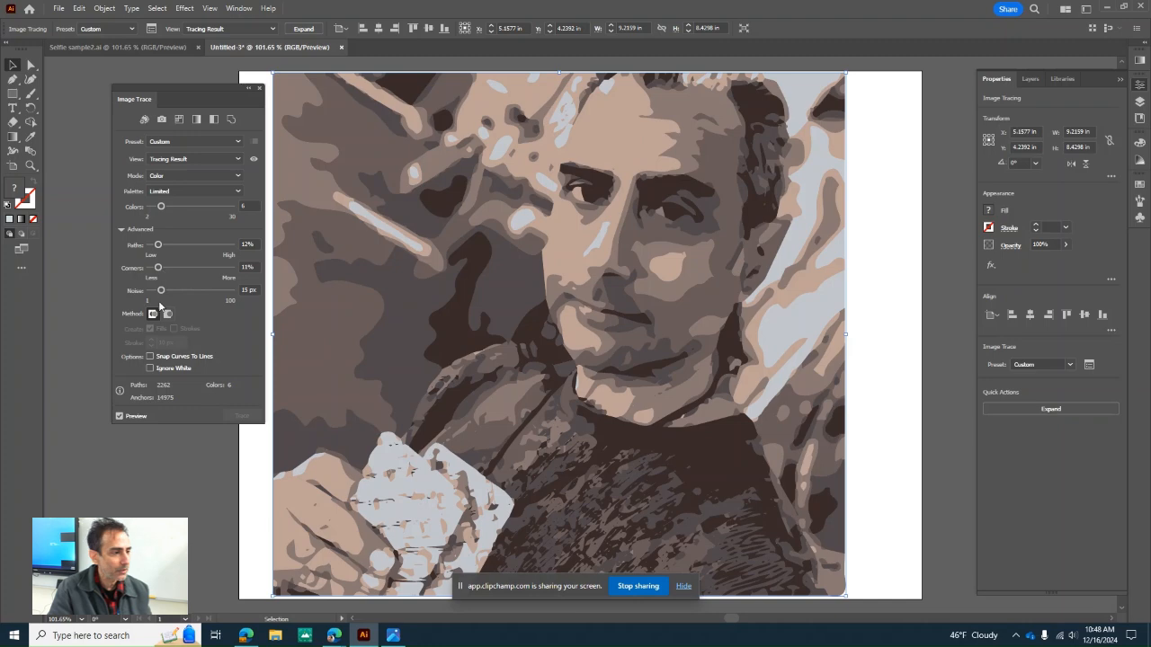
# Set the trace's Noise to 14 px and Paths to 18%, using the overlapping method
pyautogui.moveTo(161, 292); pyautogui.dragTo(147, 291)
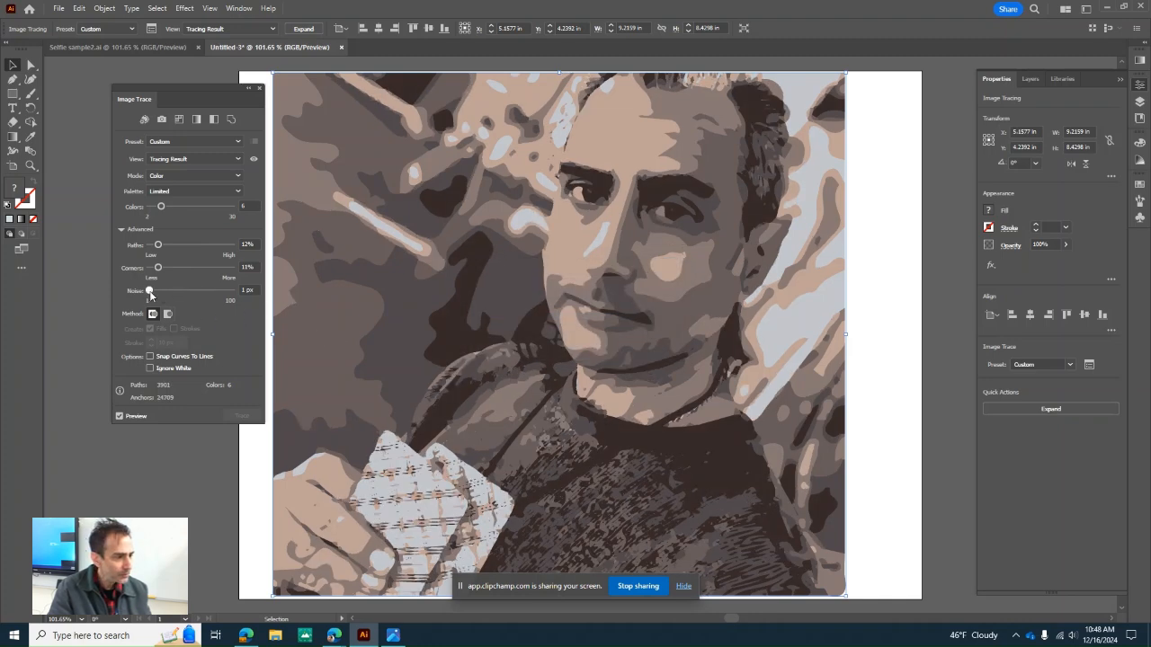
pyautogui.moveTo(149, 290); pyautogui.dragTo(160, 291)
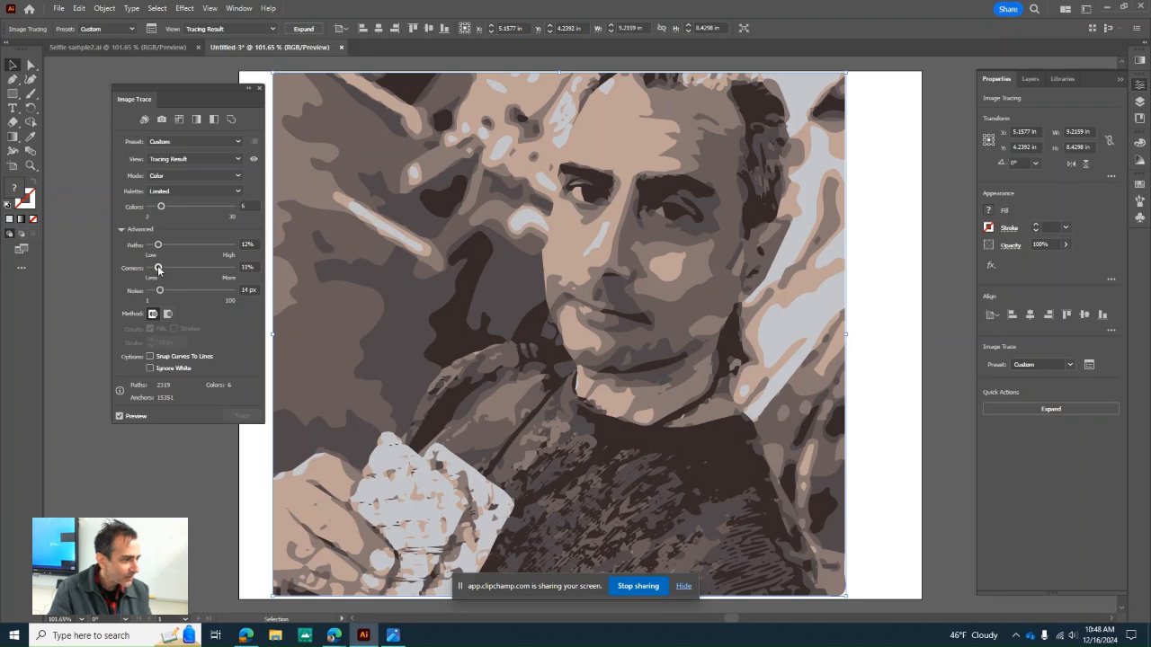
pyautogui.moveTo(158, 245); pyautogui.dragTo(163, 245)
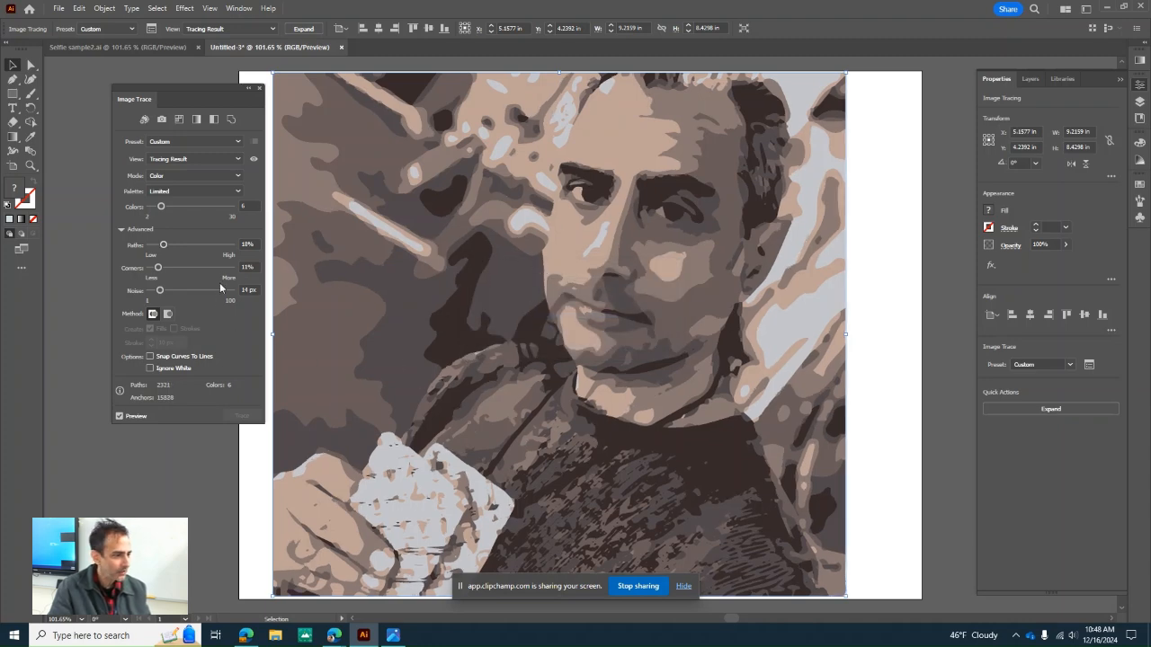
pyautogui.click(168, 315)
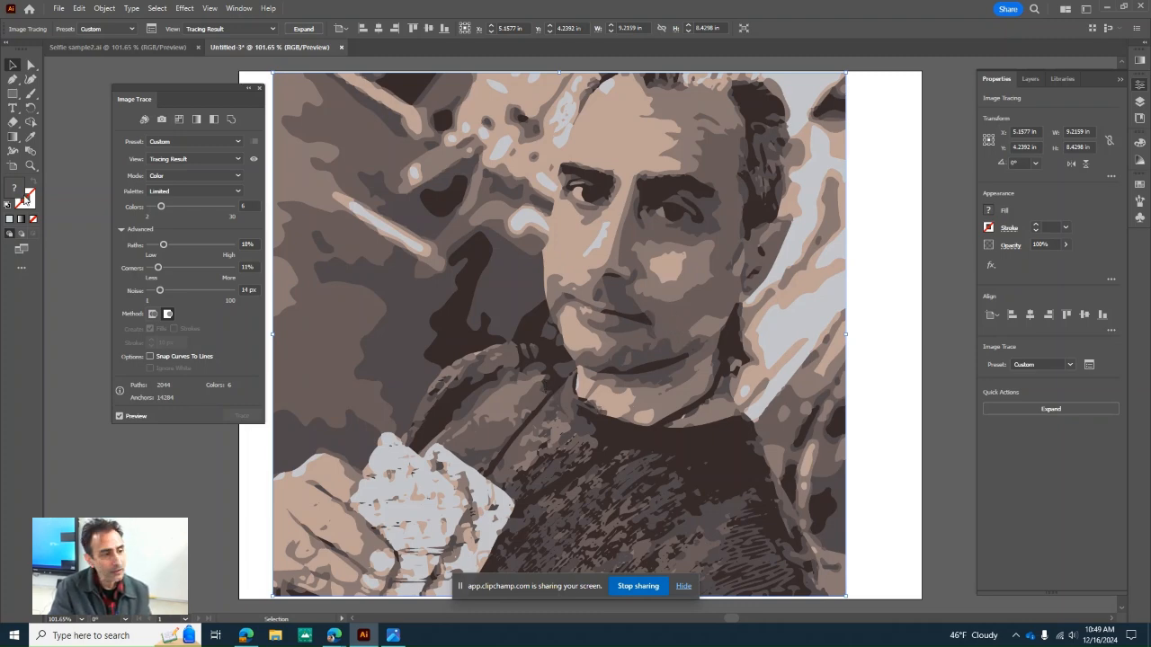
# Expand the traced portrait into editable vector paths and deselect the artwork
pyautogui.moveTo(148, 97)
pyautogui.mouseDown()
pyautogui.moveTo(121, 106)
pyautogui.moveTo(103, 159)
pyautogui.mouseUp()
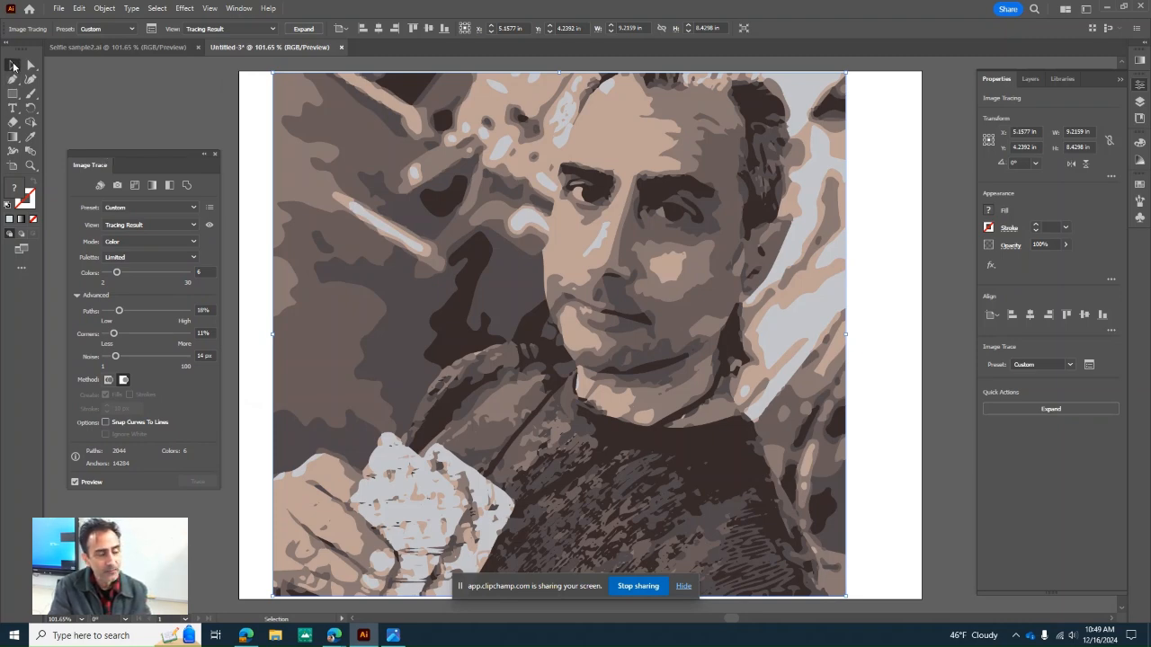
pyautogui.click(13, 66)
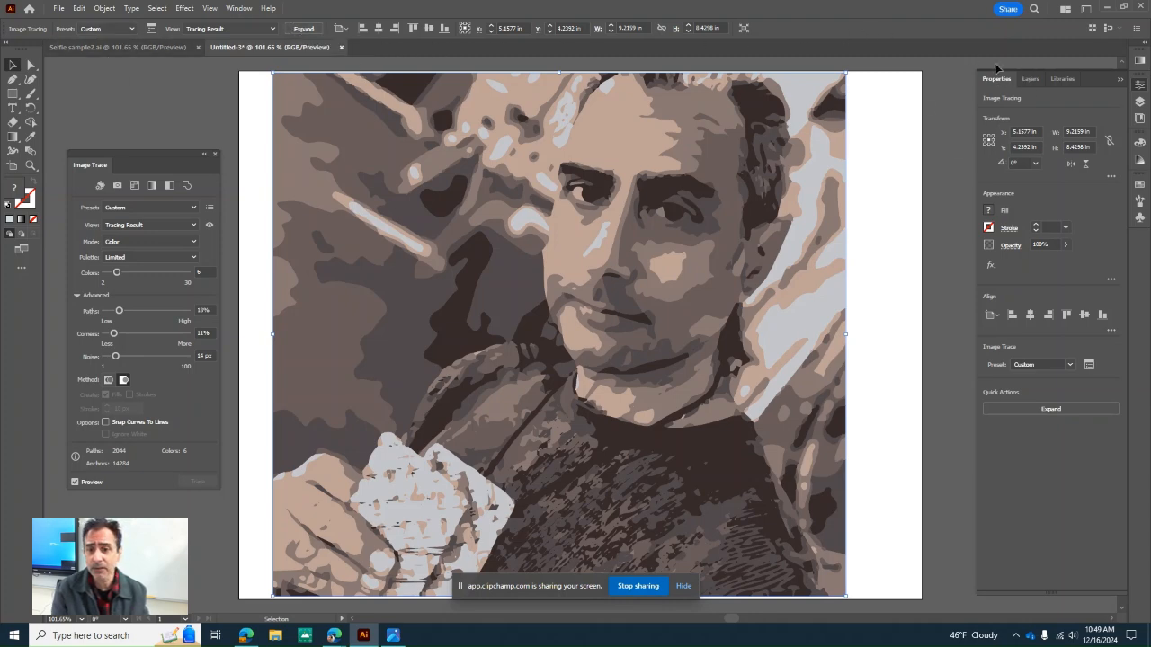
pyautogui.click(1050, 408)
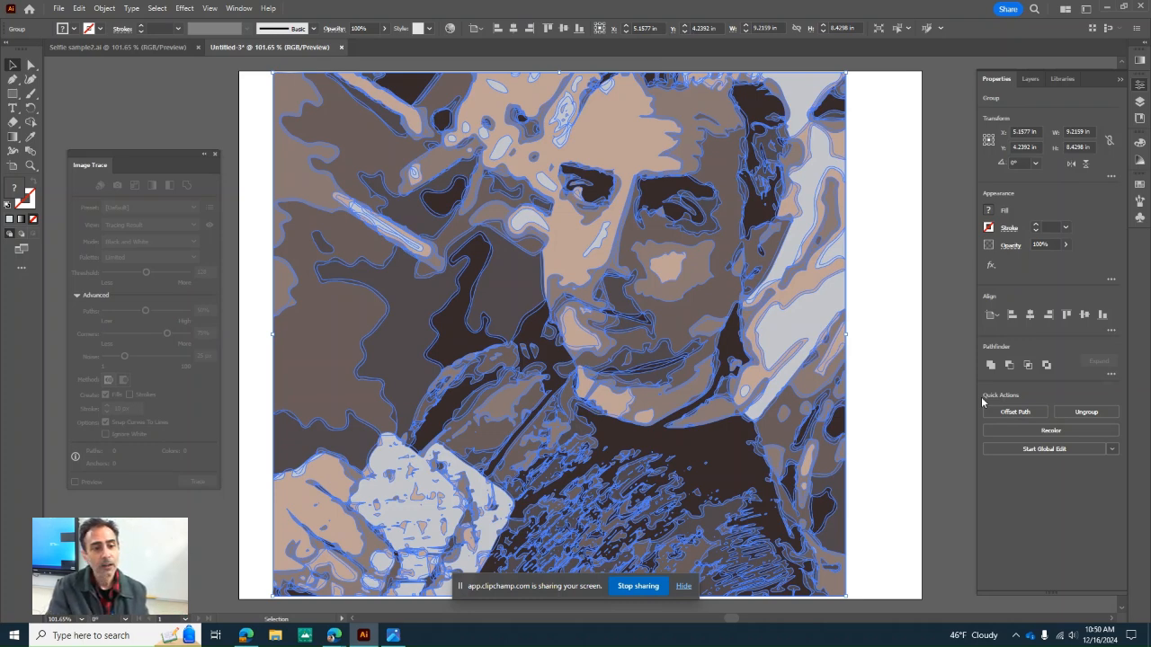
pyautogui.click(172, 130)
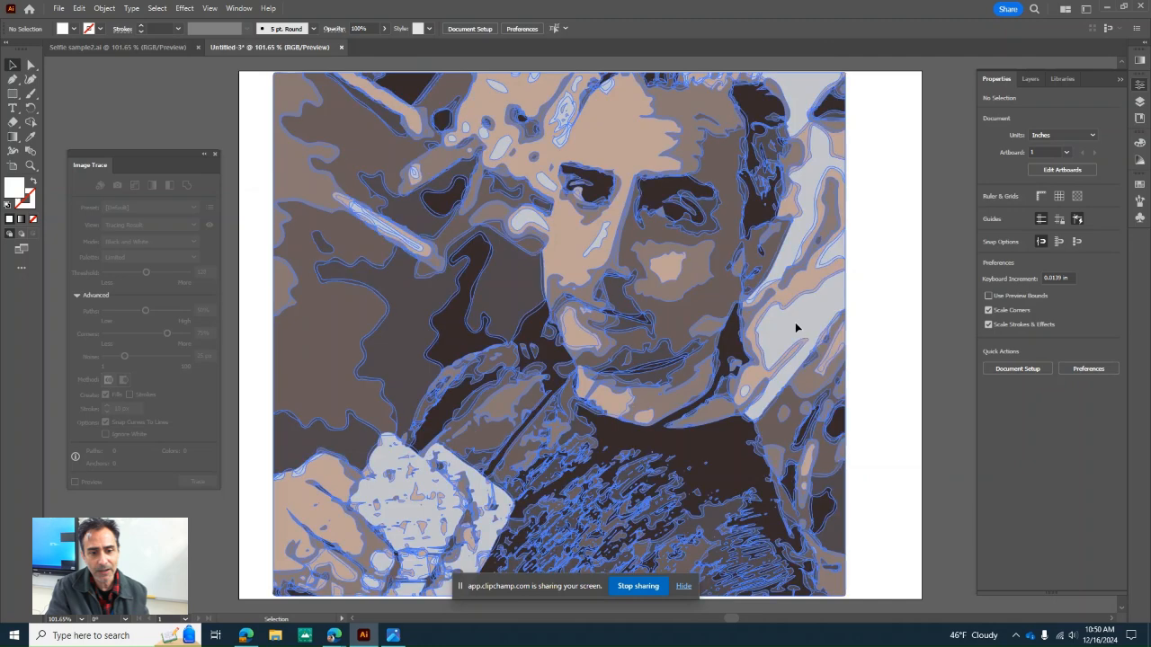
# Ungroup the expanded portrait trace into separate paths and deselect the artwork
pyautogui.click(794, 323)
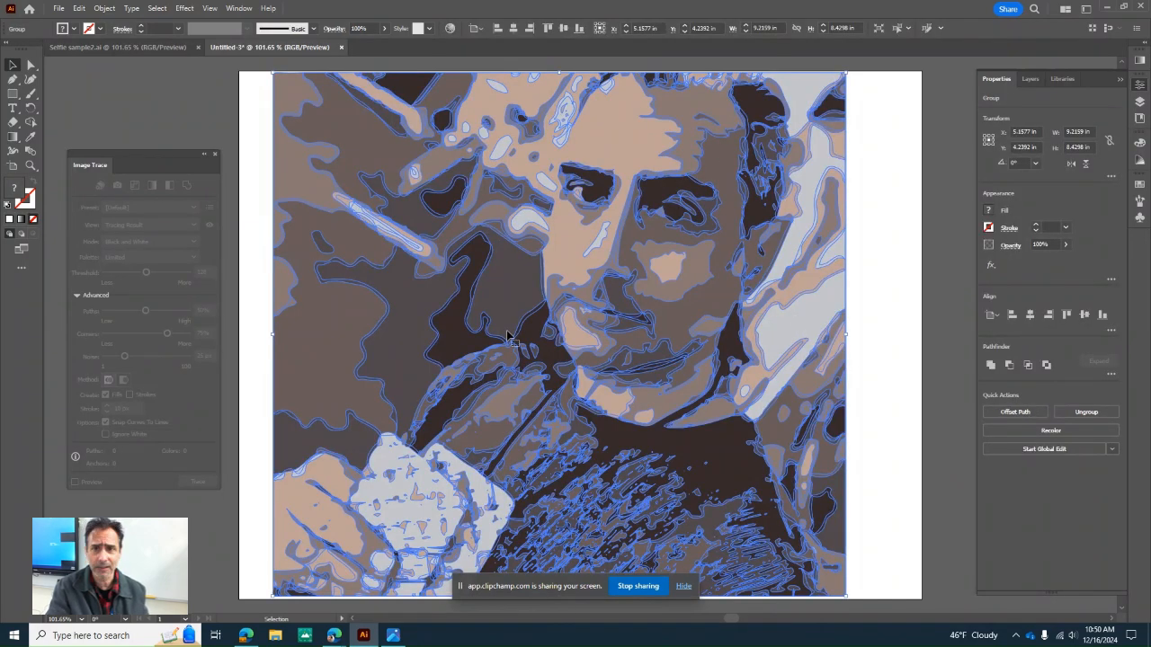
pyautogui.click(1034, 82)
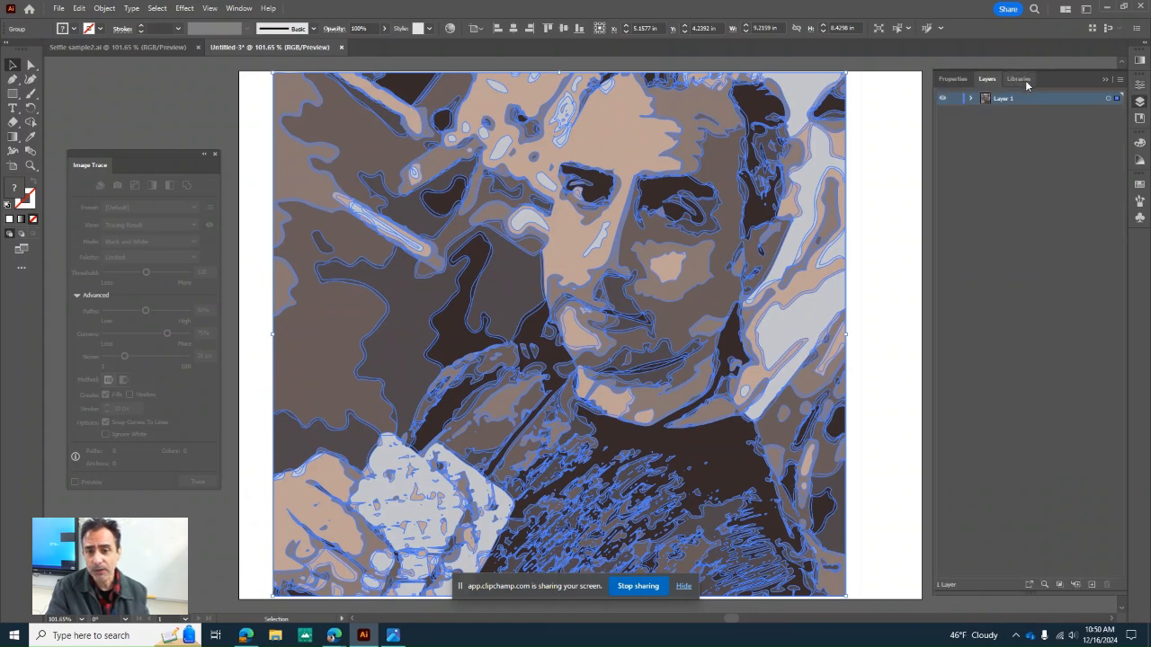
pyautogui.click(971, 99)
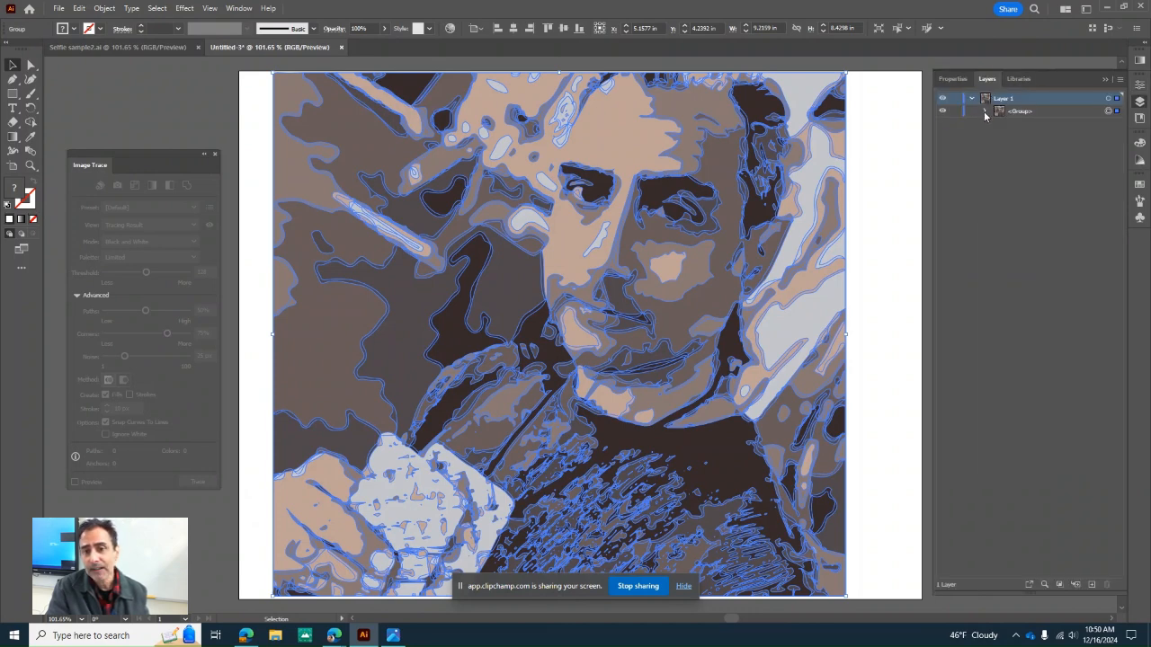
pyautogui.click(1004, 113)
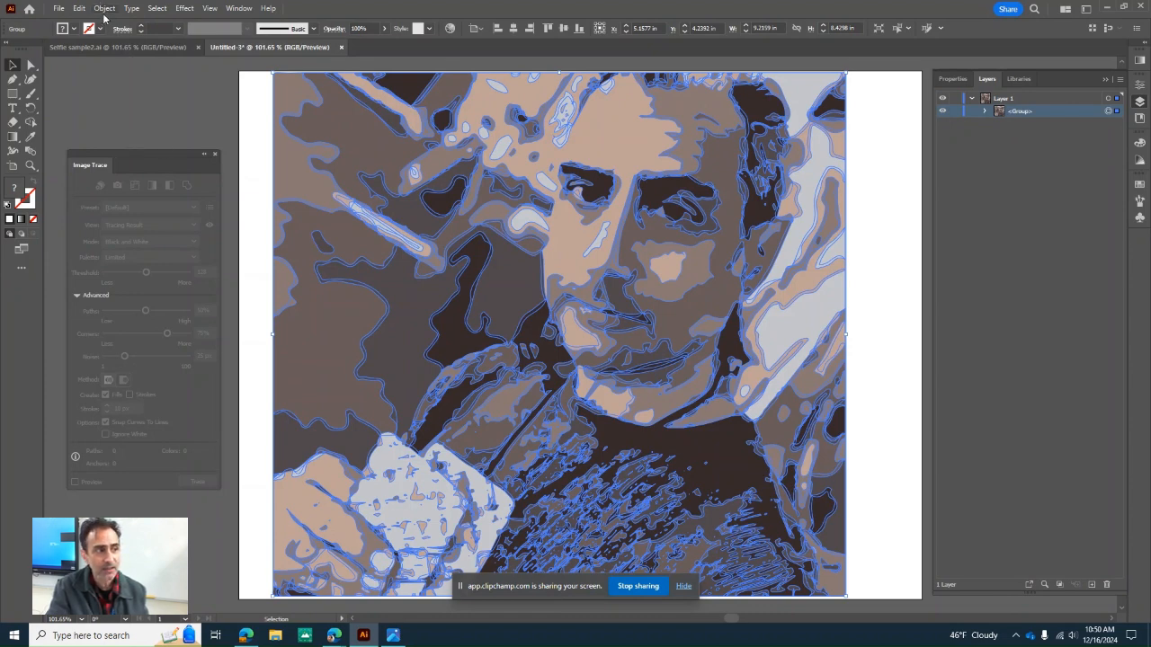
pyautogui.click(160, 9)
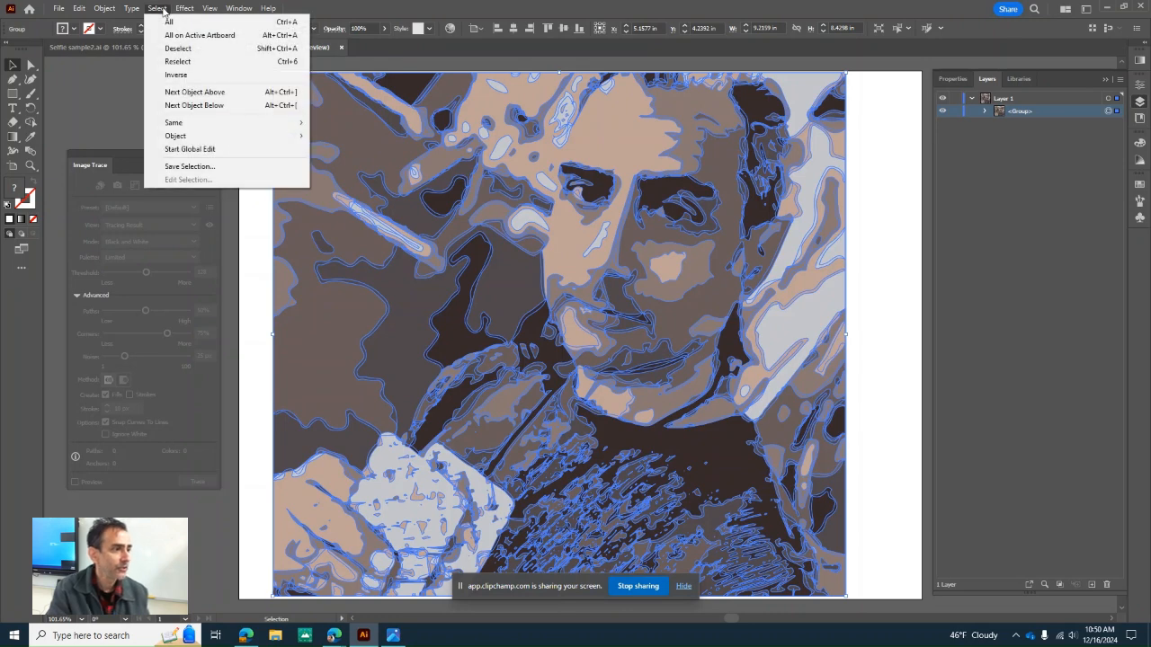
pyautogui.moveTo(101, 10)
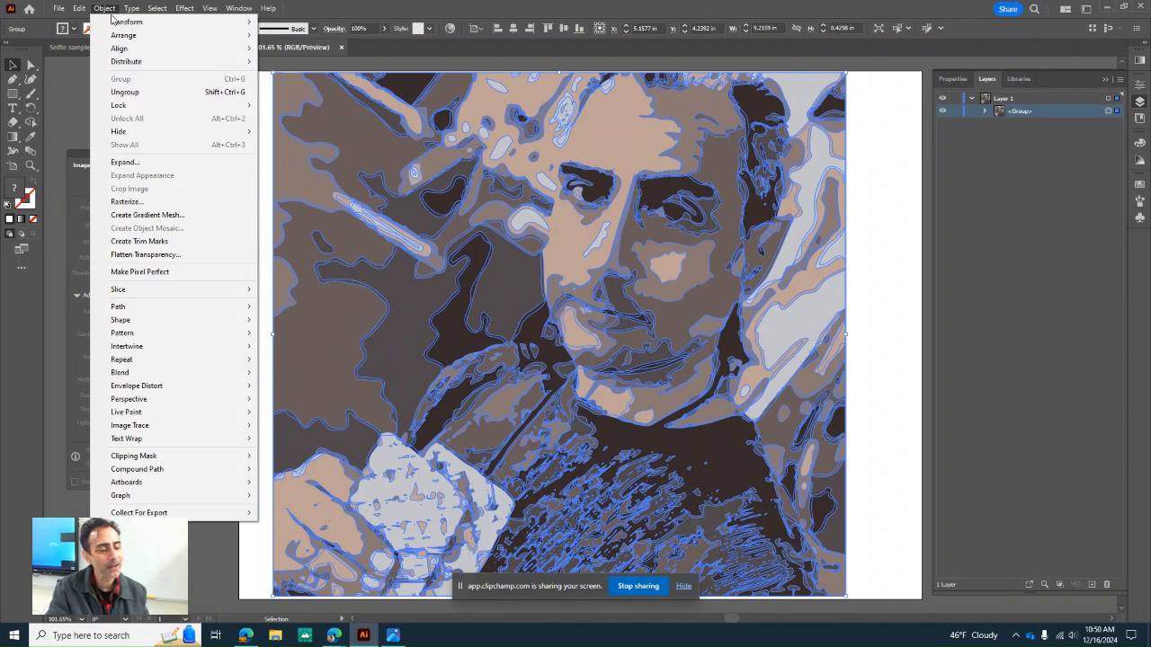
pyautogui.click(124, 93)
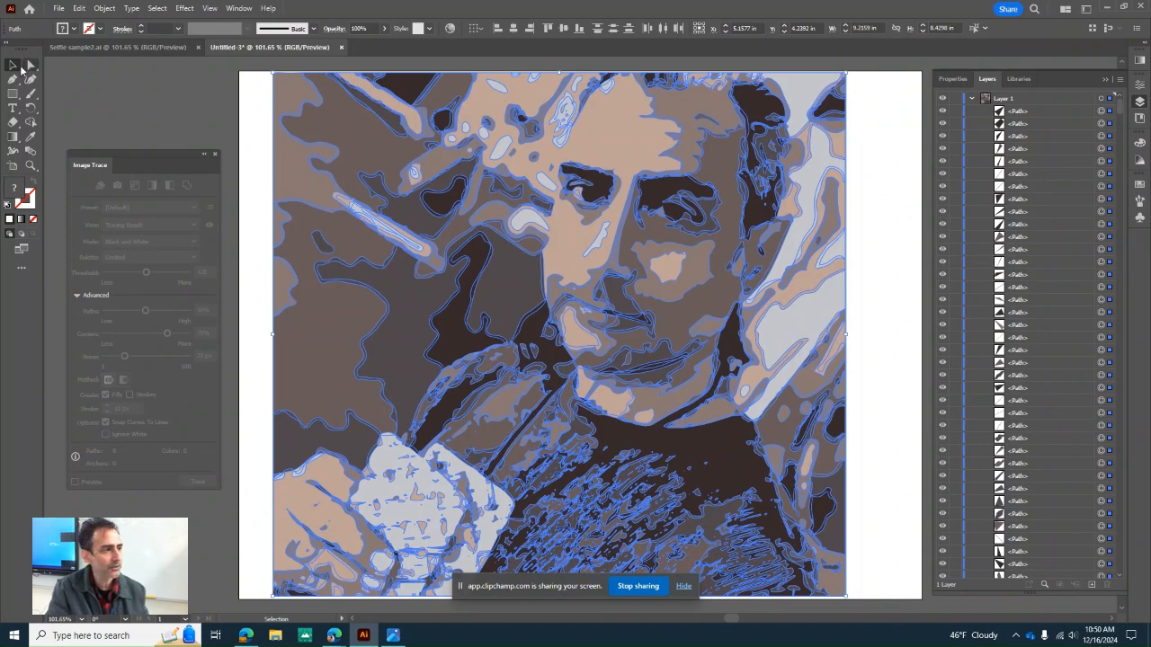
pyautogui.click(201, 115)
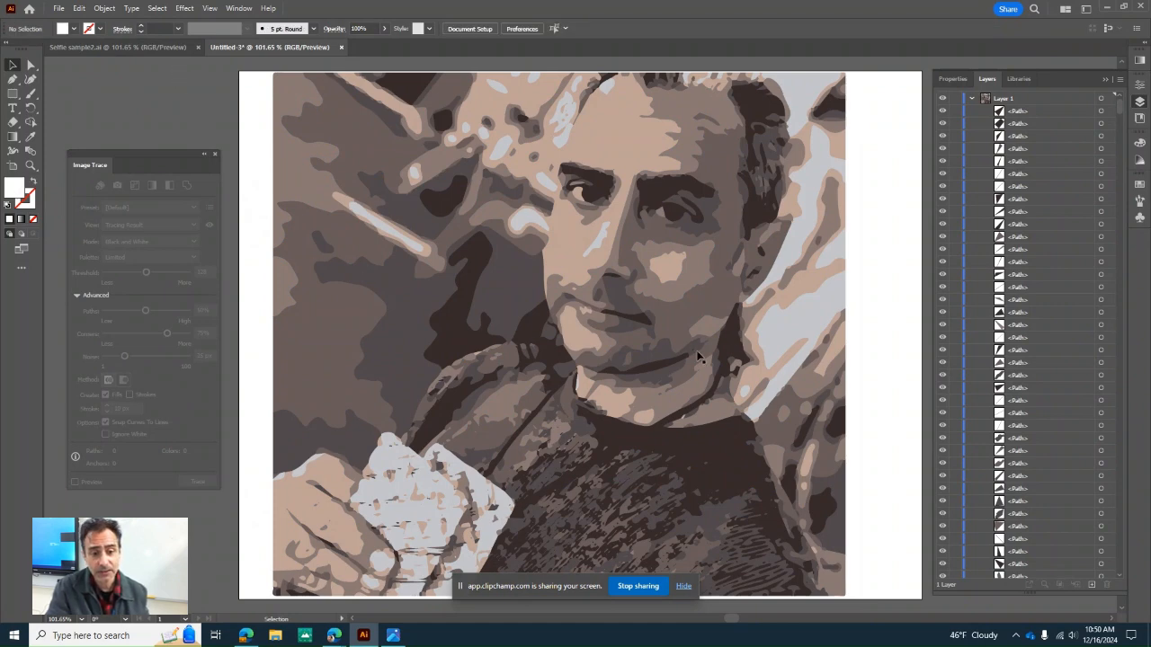
# Try moving the light gray background shape beside the neck up past the portrait's edge, and undo the move
pyautogui.click(791, 329)
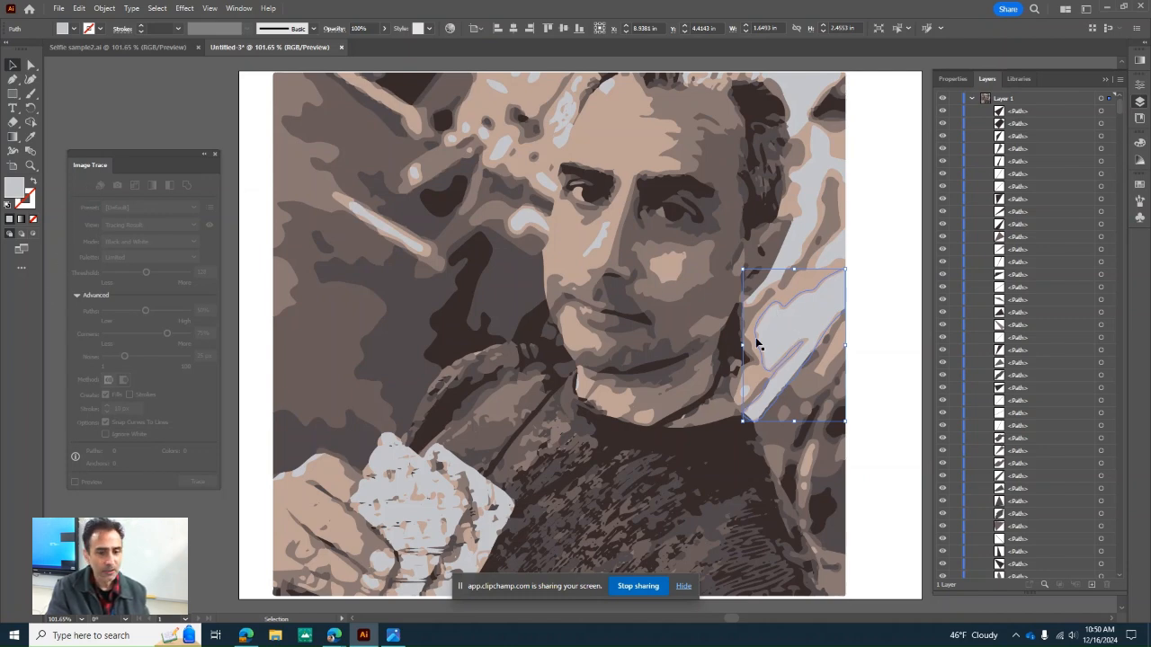
pyautogui.moveTo(783, 329); pyautogui.dragTo(845, 261)
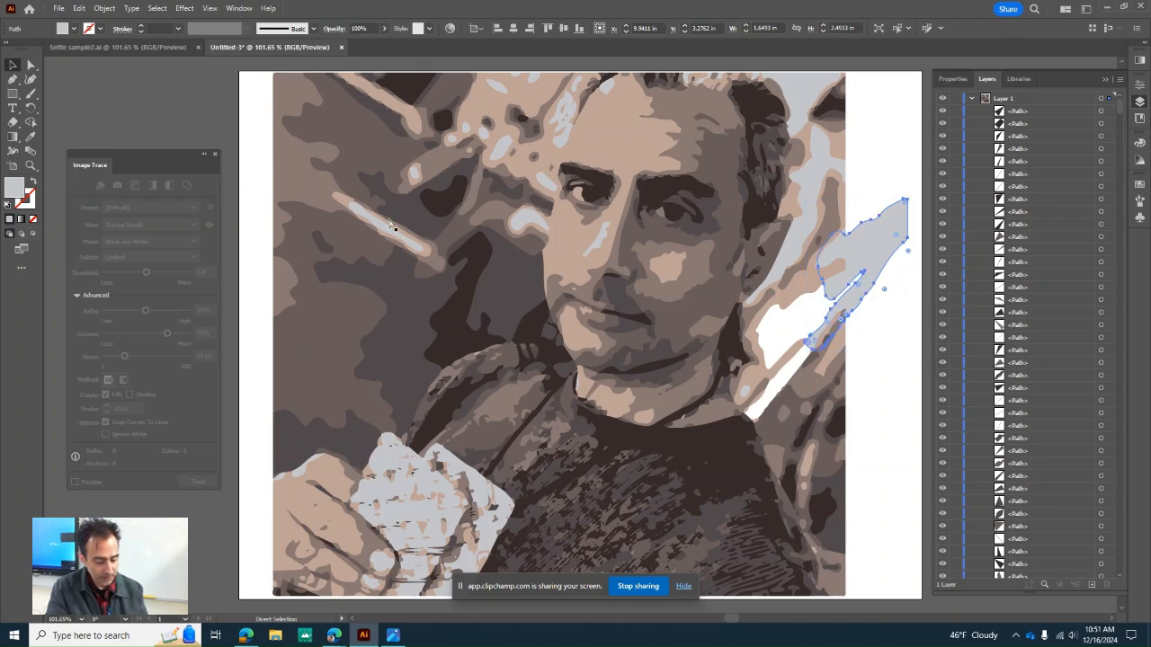
pyautogui.hotkey('ctrl', 'z')
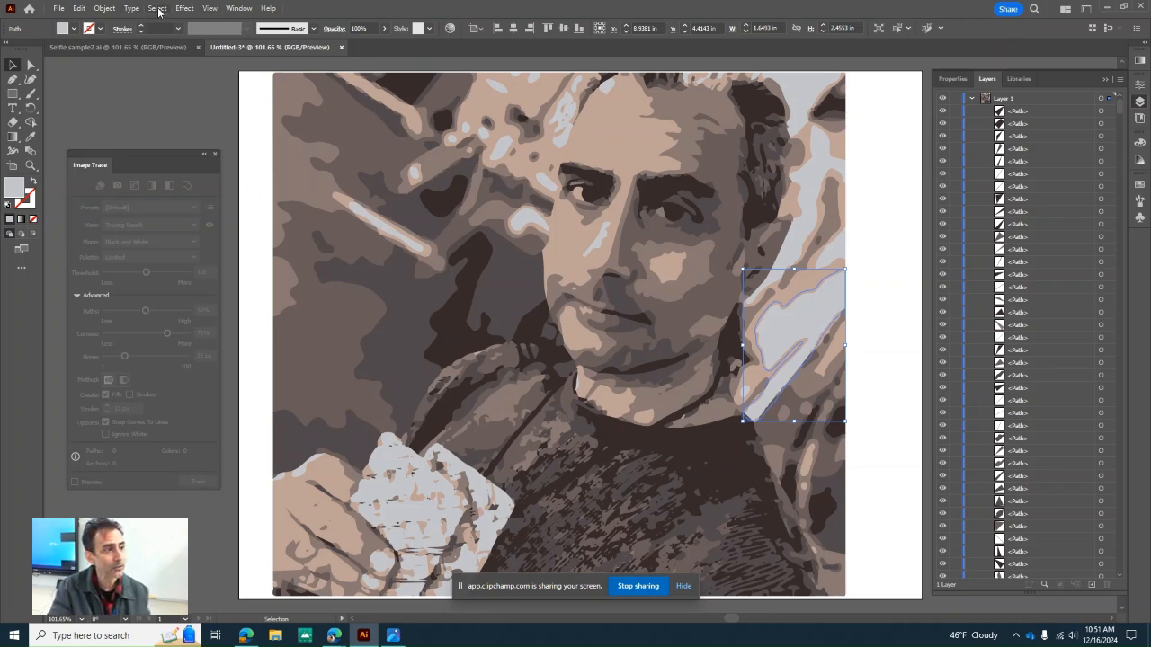
# Select all shapes with the same fill color as the light gray background shape and close the Image Trace settings
pyautogui.click(158, 8)
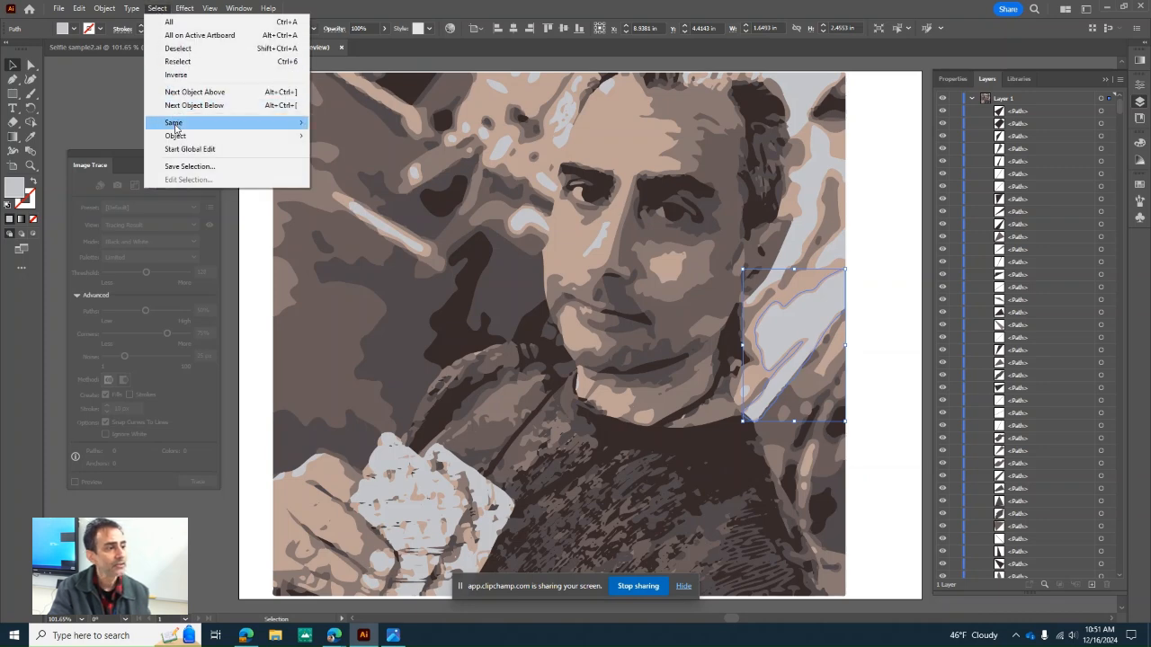
pyautogui.moveTo(175, 126)
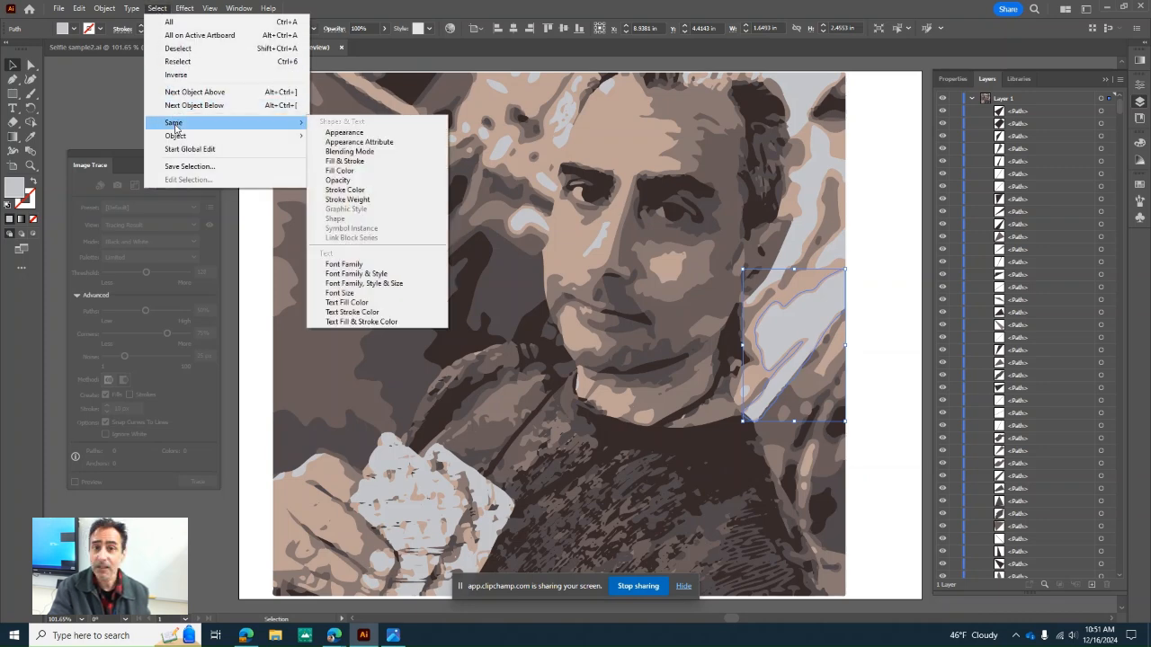
pyautogui.click(342, 173)
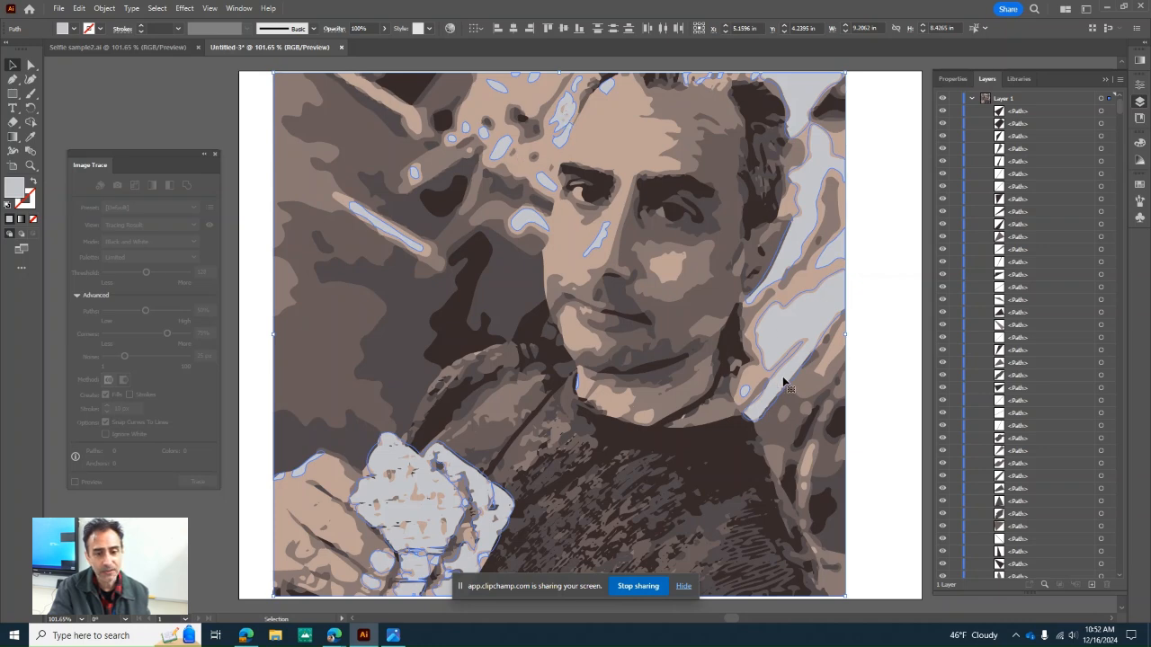
pyautogui.click(951, 80)
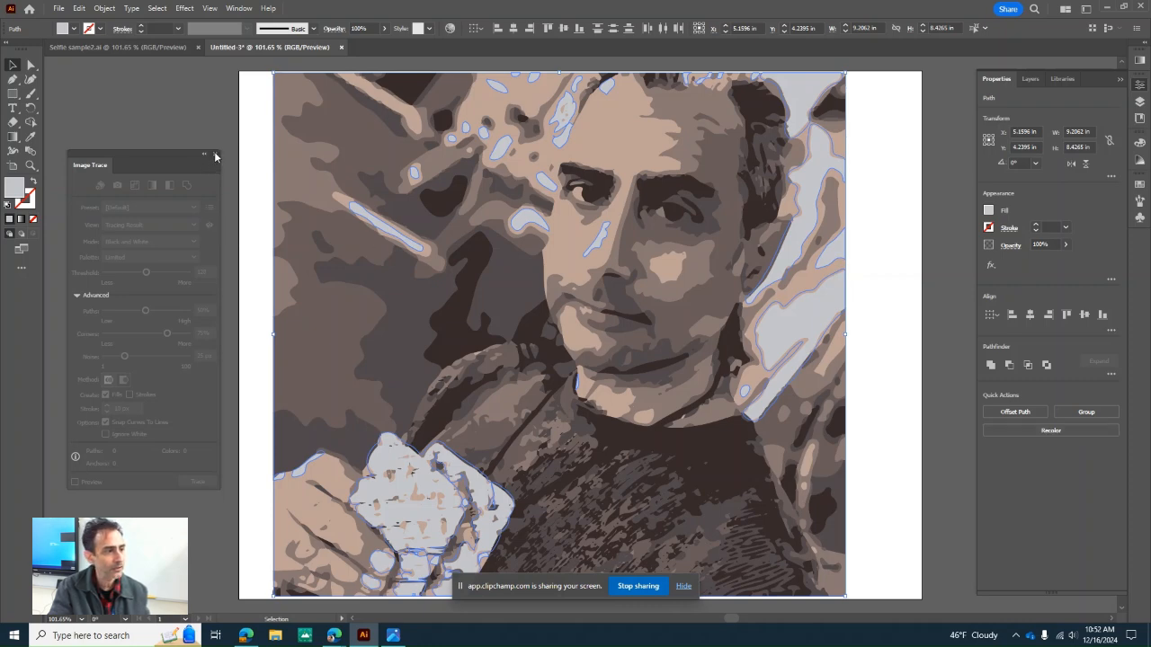
pyautogui.click(216, 156)
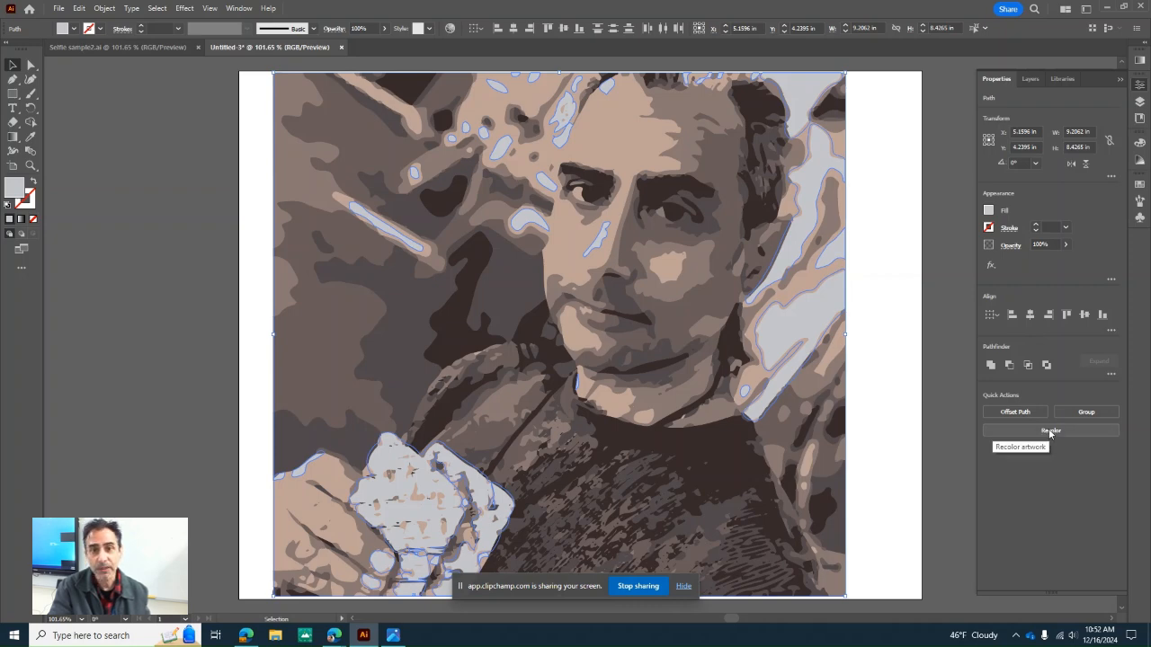
# Recolor the selected light gray shapes to a medium green, keeping the color wheel clear of the face
pyautogui.click(1050, 430)
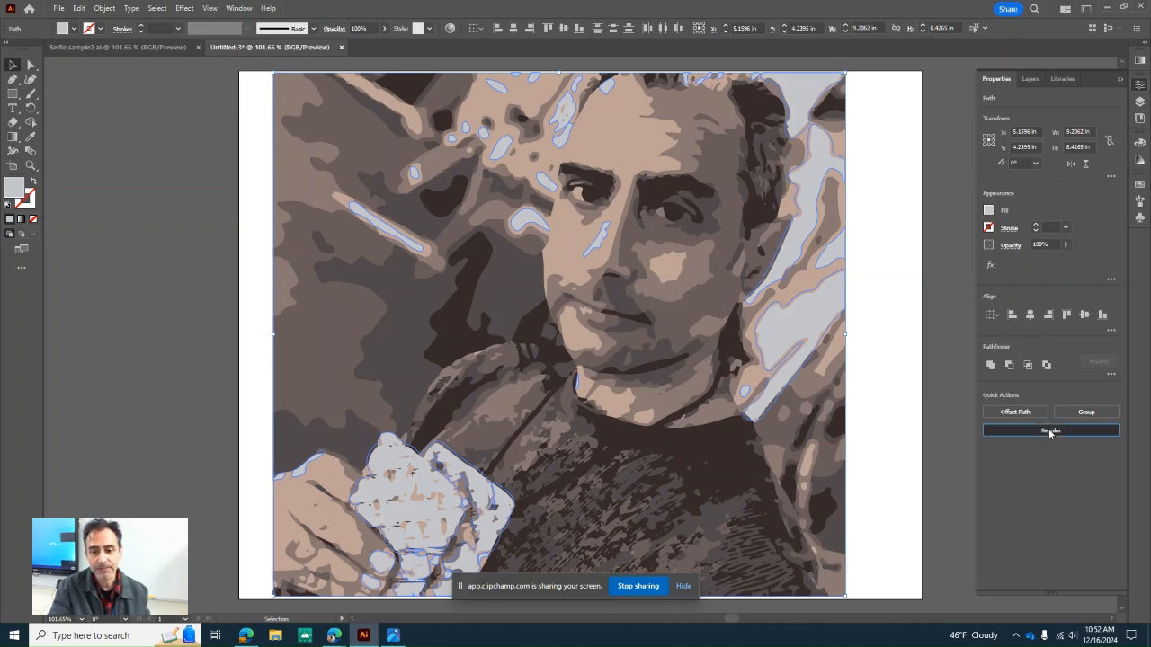
pyautogui.moveTo(579, 160); pyautogui.dragTo(205, 189)
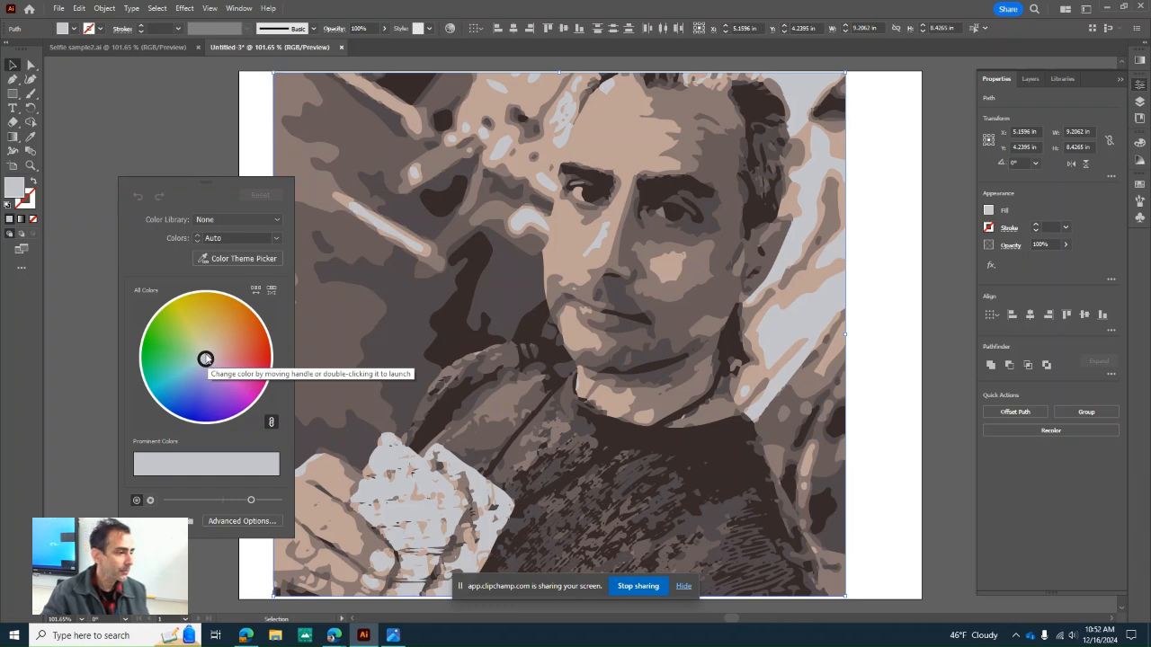
pyautogui.moveTo(205, 359); pyautogui.dragTo(197, 359)
pyautogui.moveTo(201, 354); pyautogui.dragTo(184, 351)
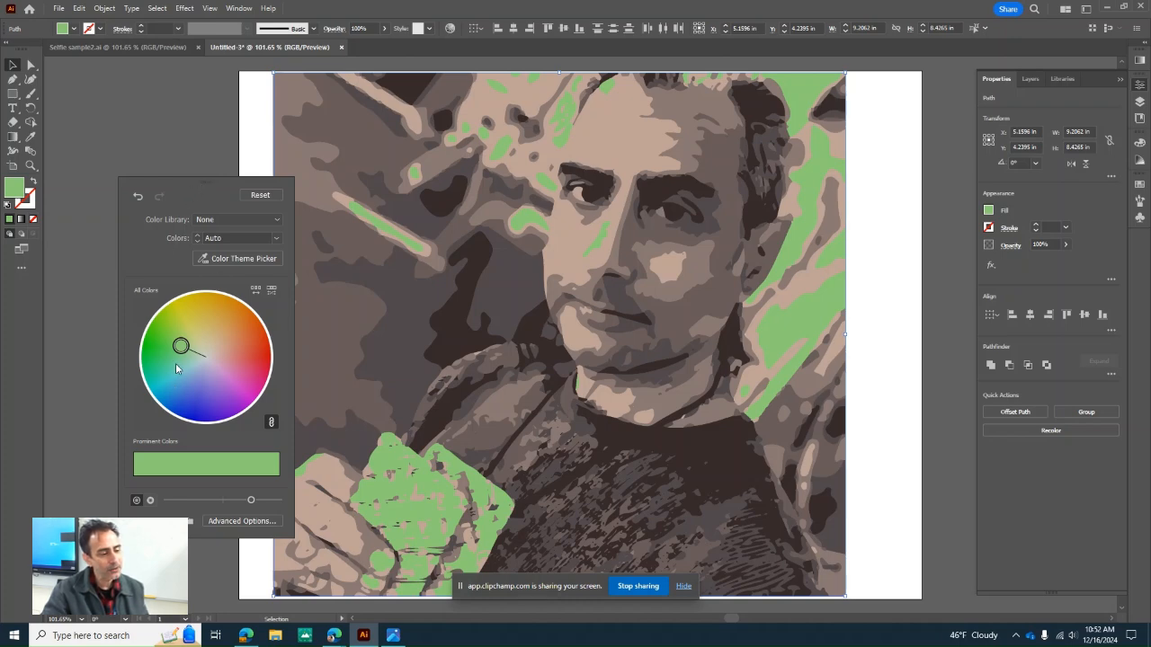
# Refine the green's hue, saturation and brightness on the color wheel until the highlight shapes are a pale mint green
pyautogui.click(151, 501)
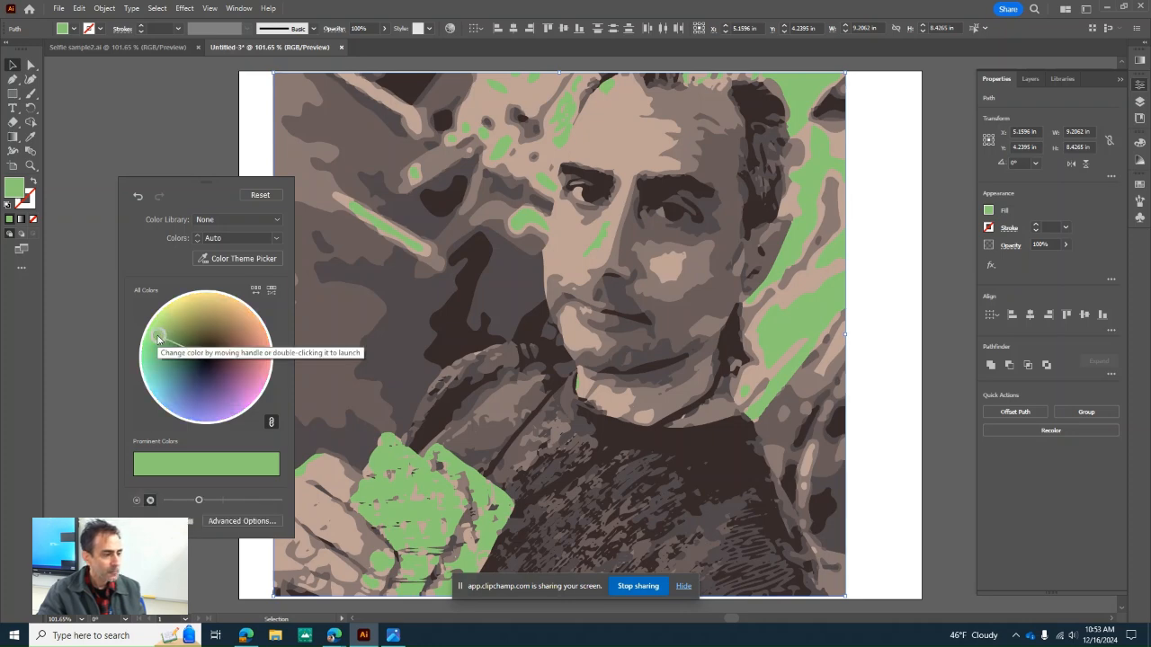
pyautogui.moveTo(158, 338); pyautogui.dragTo(163, 335)
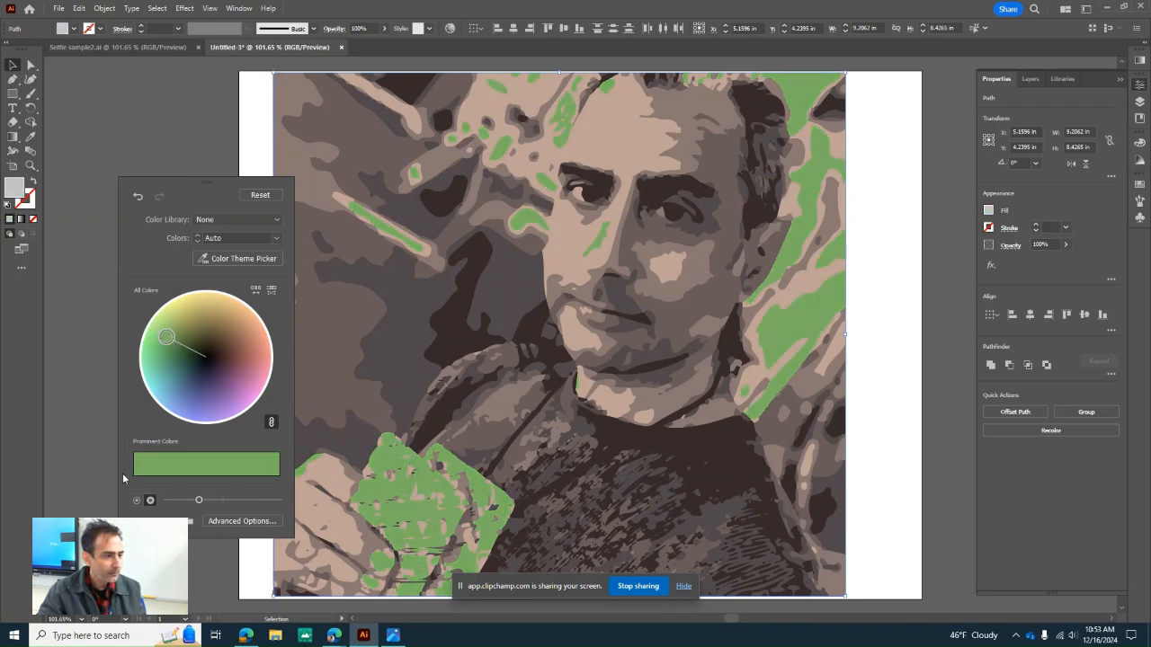
pyautogui.click(136, 500)
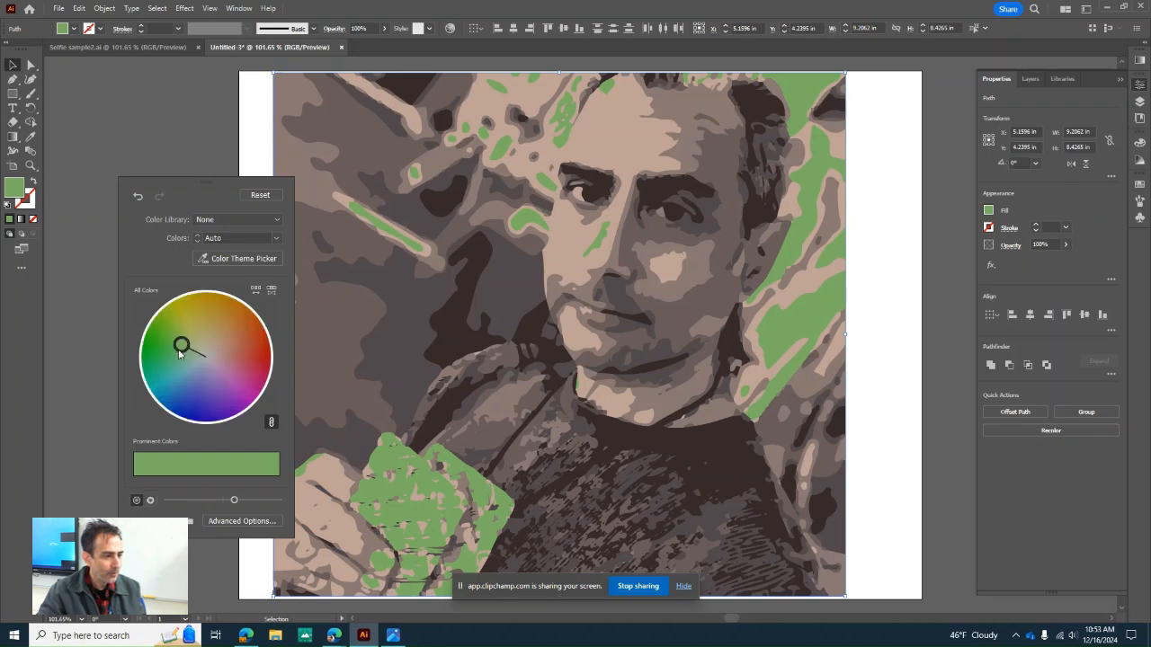
pyautogui.moveTo(198, 358); pyautogui.dragTo(179, 346)
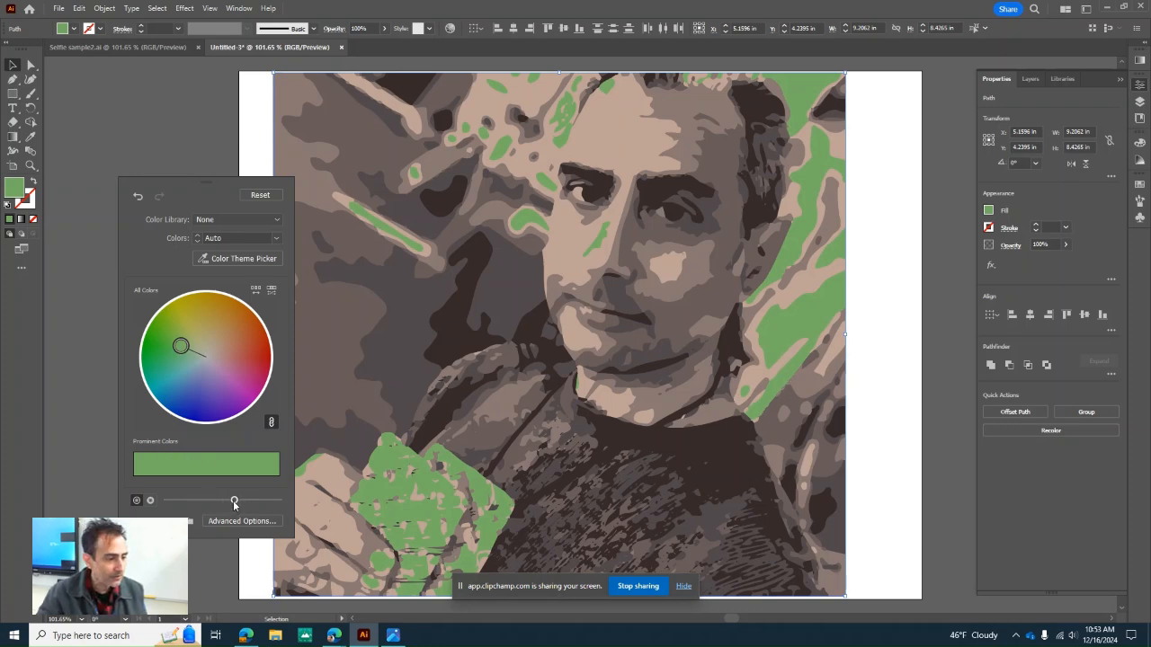
pyautogui.moveTo(234, 500); pyautogui.dragTo(259, 502)
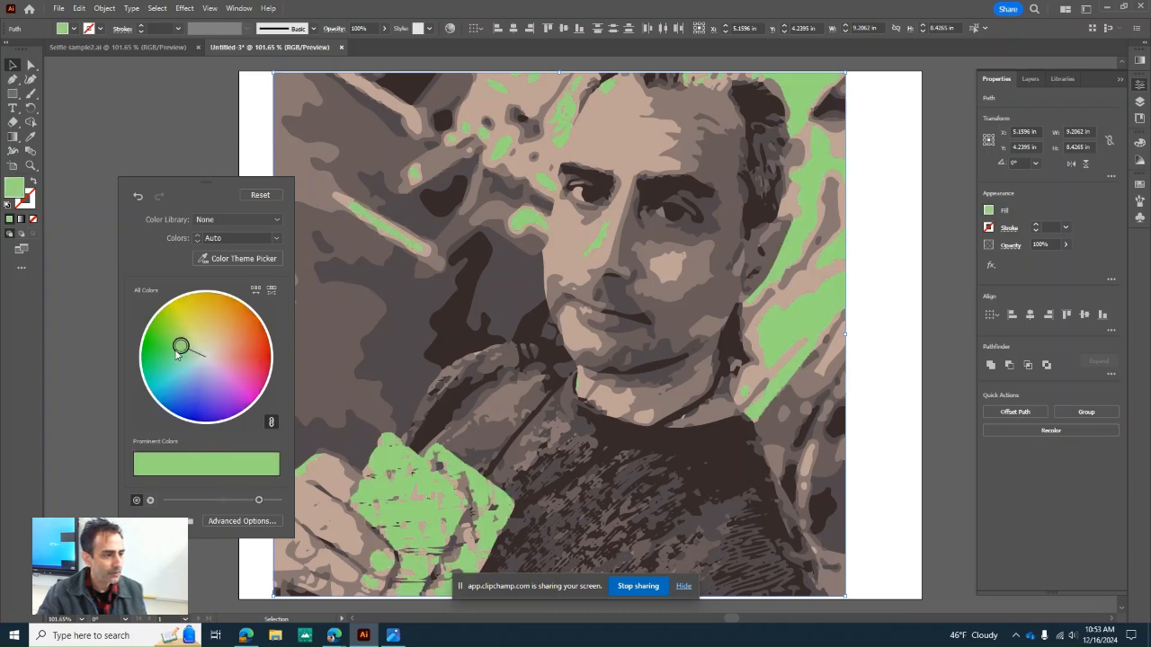
pyautogui.moveTo(181, 347); pyautogui.dragTo(195, 354)
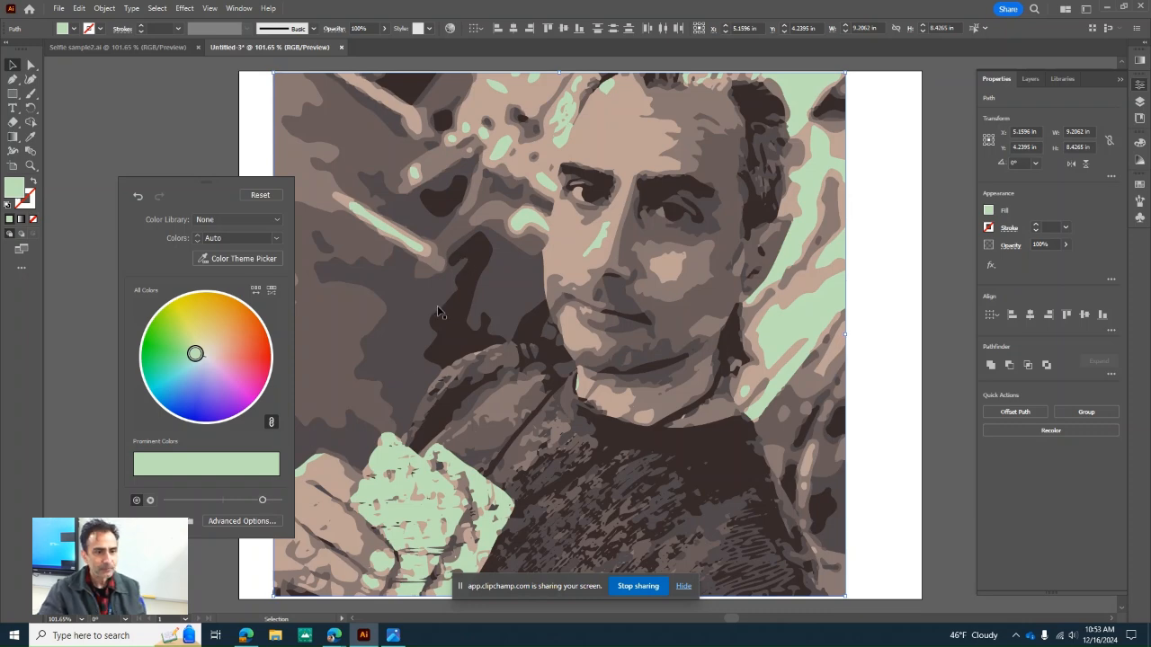
pyautogui.click(193, 356)
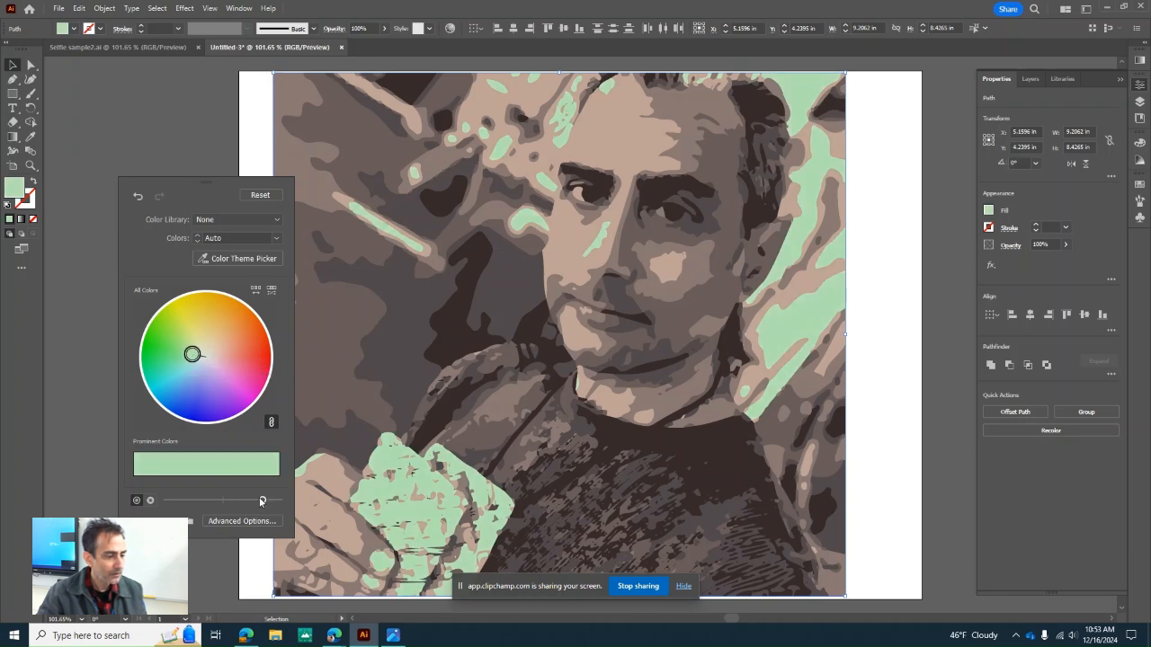
pyautogui.moveTo(264, 500); pyautogui.dragTo(271, 501)
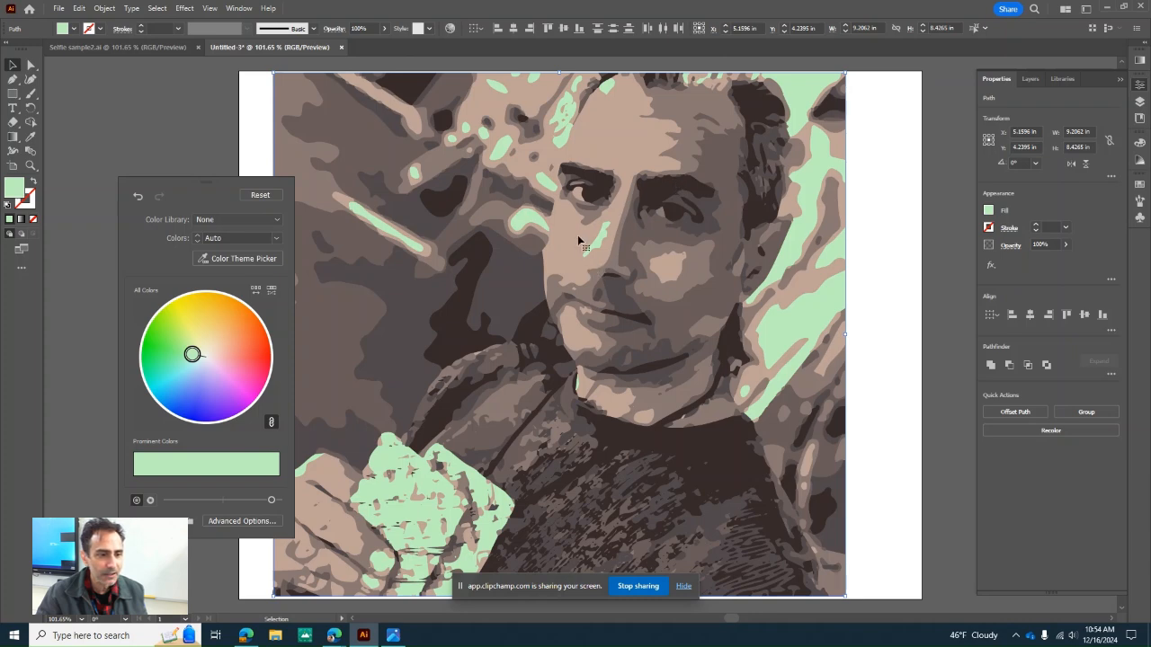
# Select all shapes with the same fill color as the tan area on the lit side of the face
pyautogui.click(577, 236)
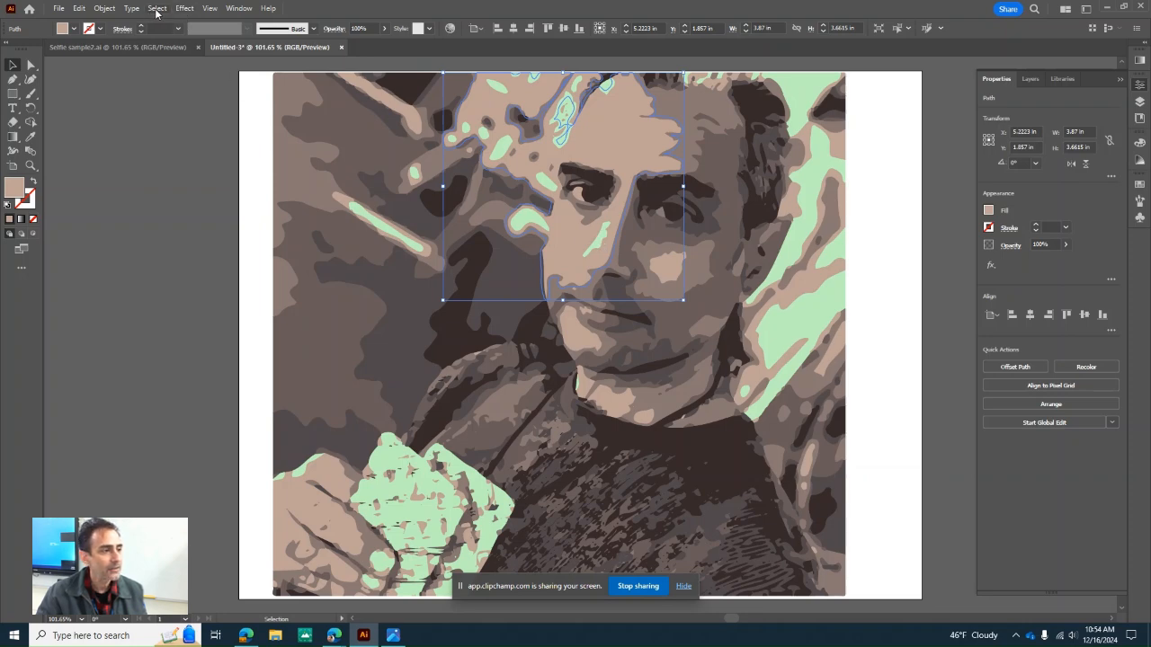
pyautogui.click(156, 9)
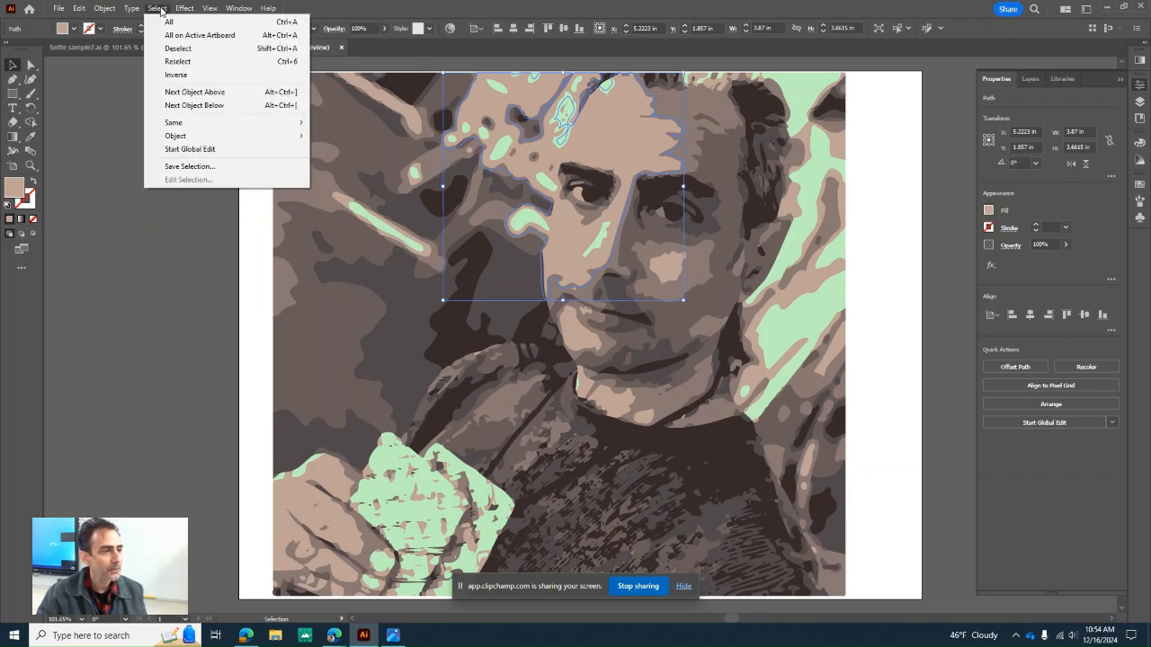
pyautogui.moveTo(175, 126)
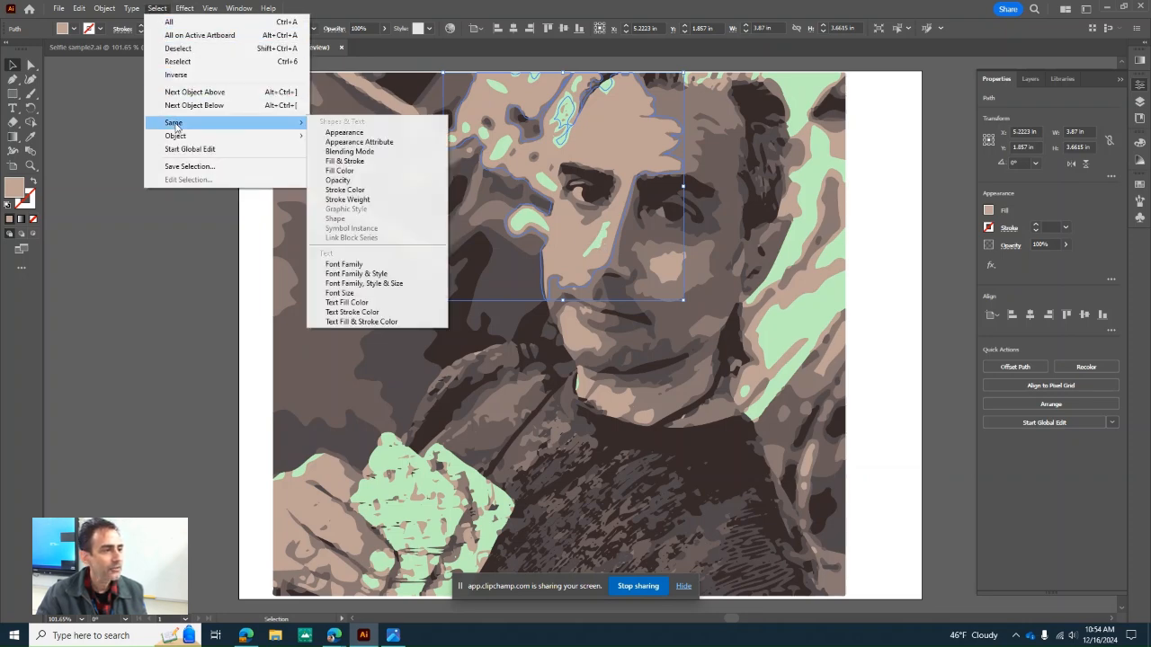
pyautogui.click(342, 170)
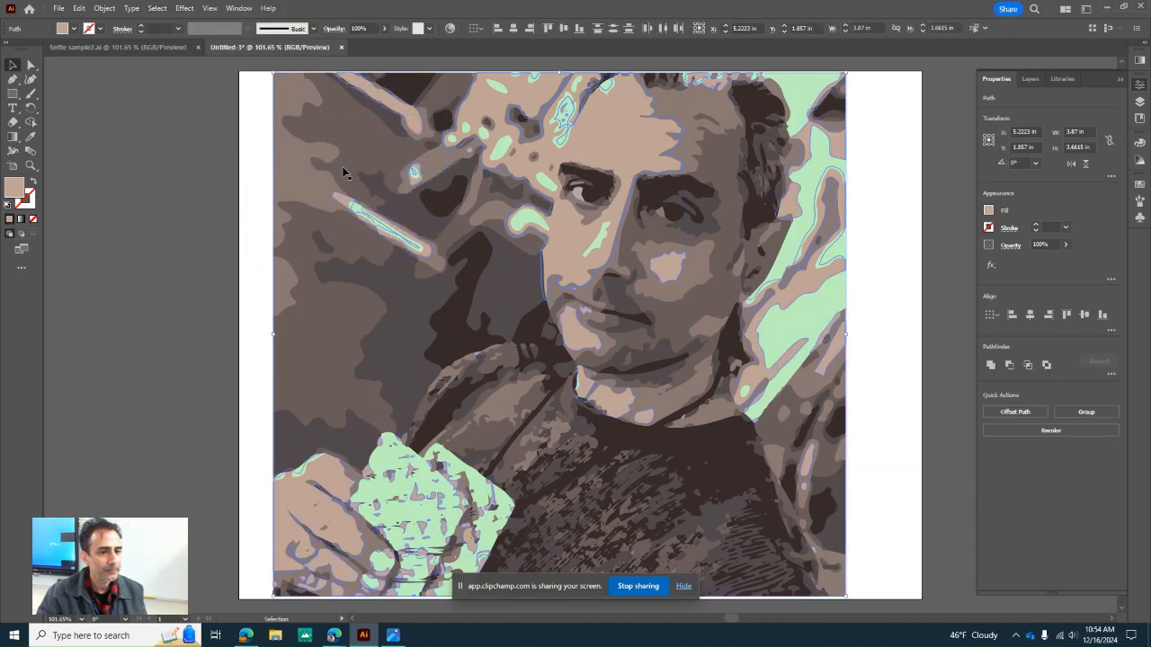
# Recolor the selected tan shapes to a medium green, slightly lowering the brightness so it is darker than the mint highlights
pyautogui.click(1057, 431)
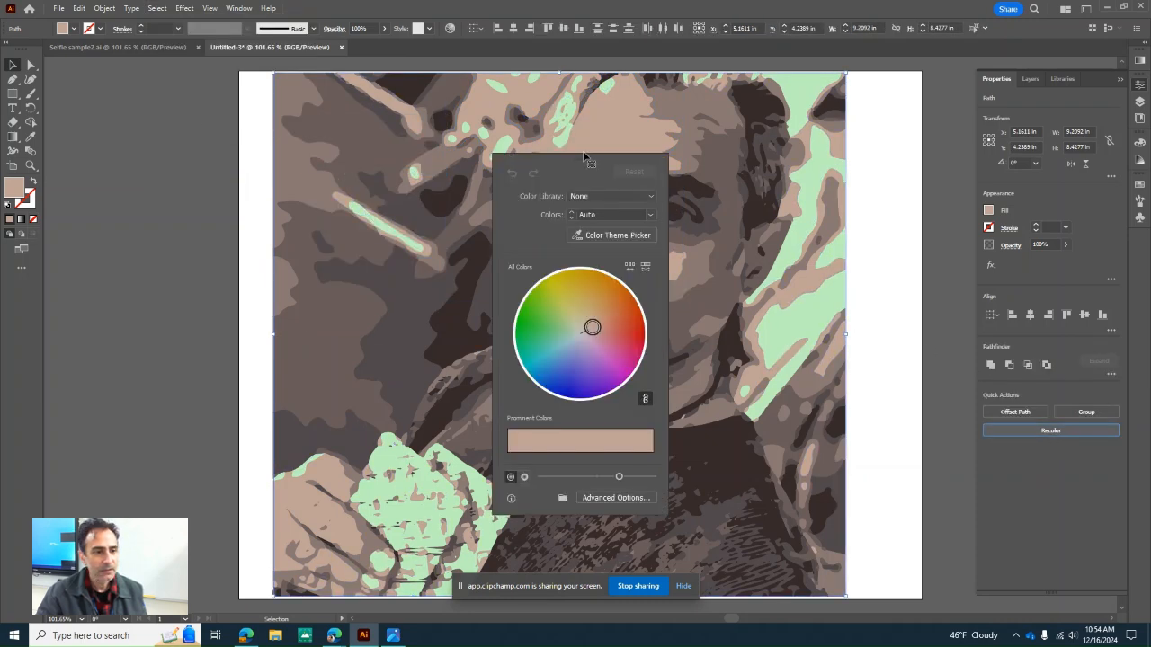
pyautogui.moveTo(581, 157); pyautogui.dragTo(224, 188)
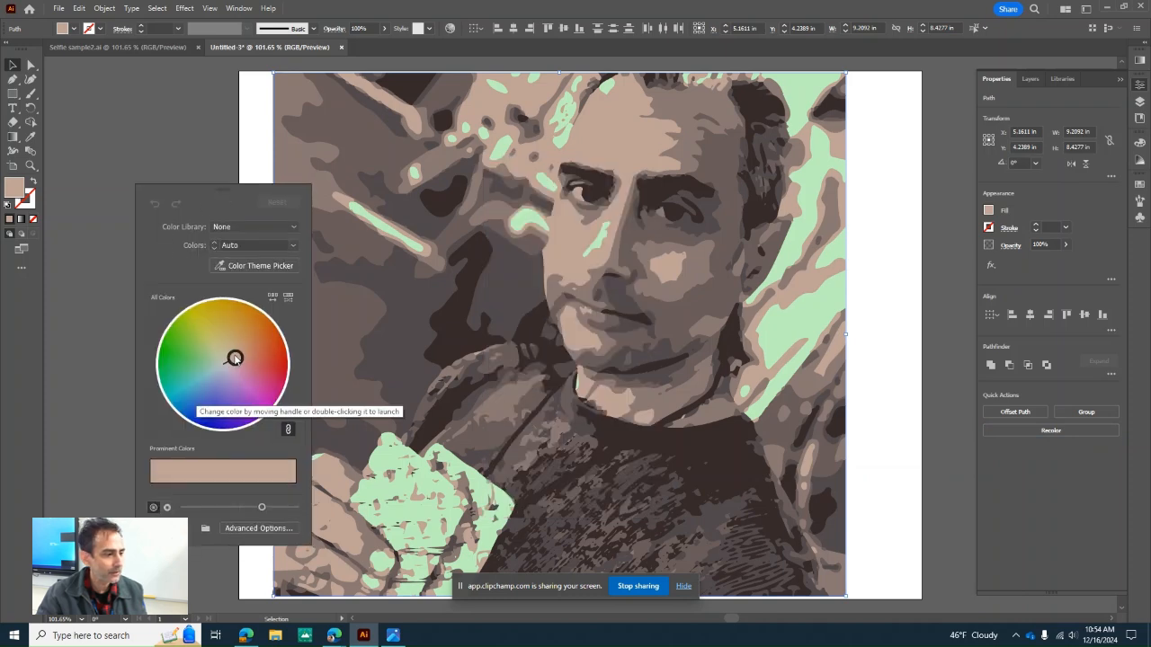
pyautogui.moveTo(235, 358); pyautogui.dragTo(197, 357)
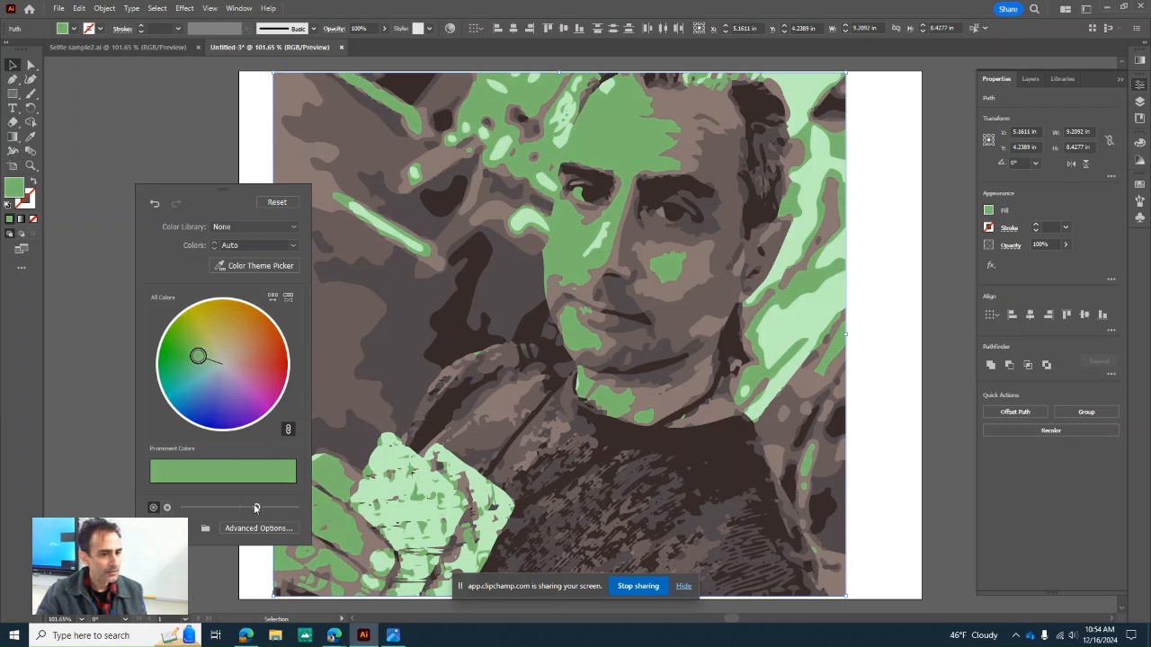
pyautogui.moveTo(257, 509)
pyautogui.mouseDown()
pyautogui.moveTo(228, 509)
pyautogui.moveTo(249, 509)
pyautogui.mouseUp()
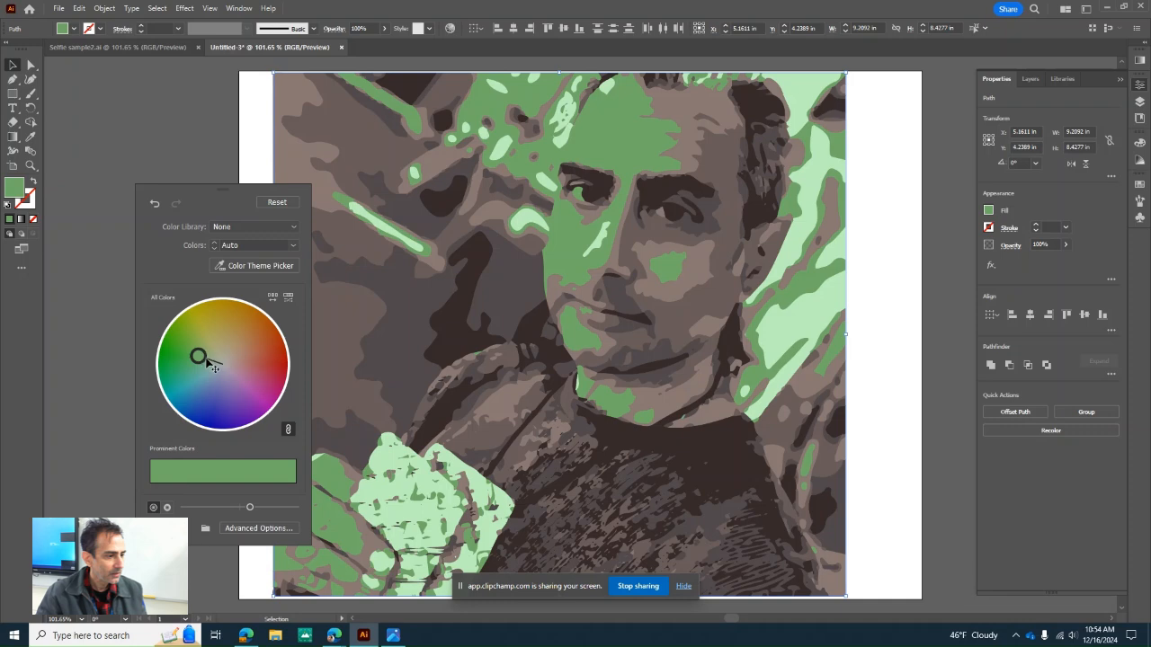
# Shift the selected shapes' medium green slightly on the color wheel and compare the portrait with the Selfie sample2.ai artwork
pyautogui.moveTo(205, 360)
pyautogui.mouseDown()
pyautogui.moveTo(176, 350)
pyautogui.moveTo(207, 368)
pyautogui.mouseUp()
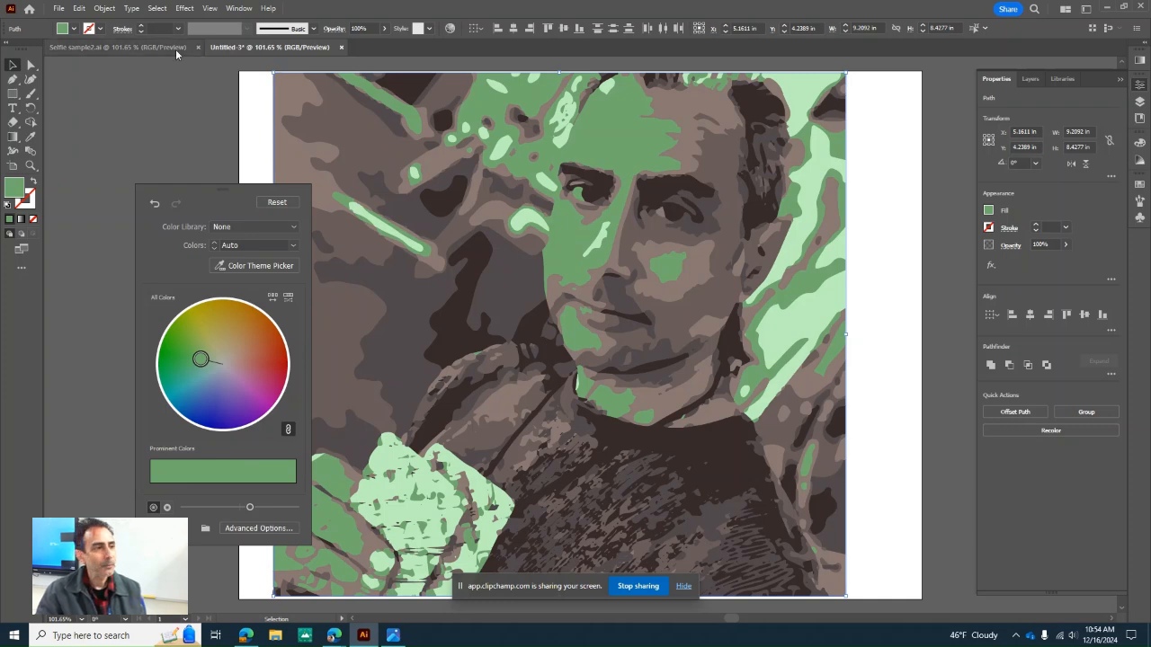
pyautogui.click(117, 46)
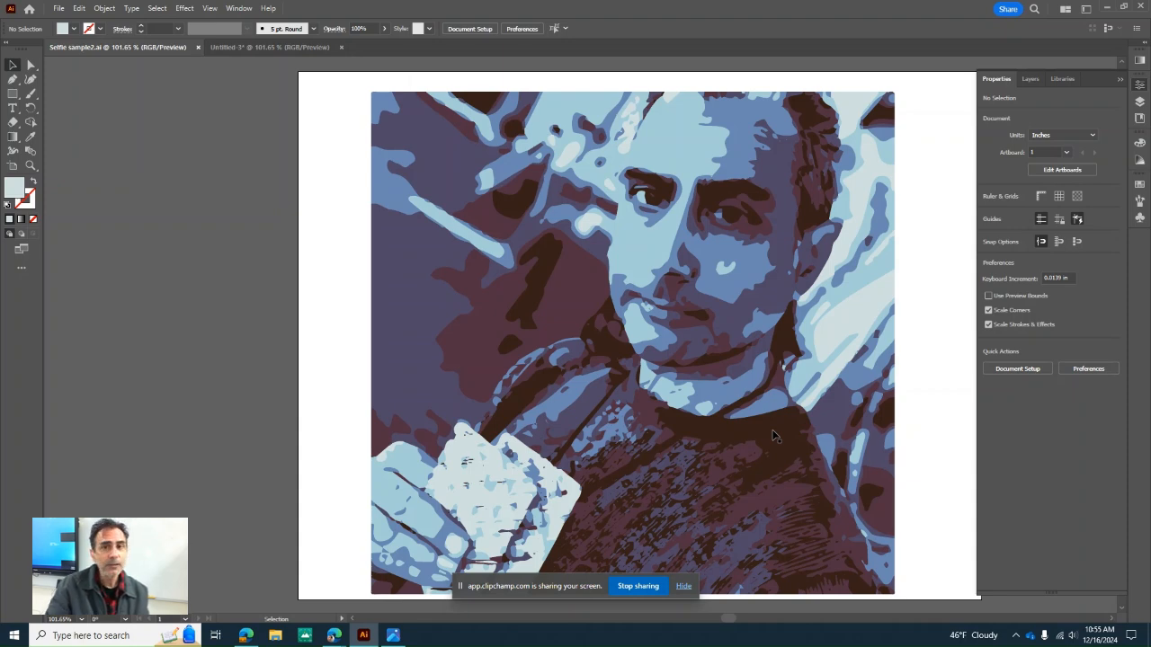
pyautogui.click(271, 52)
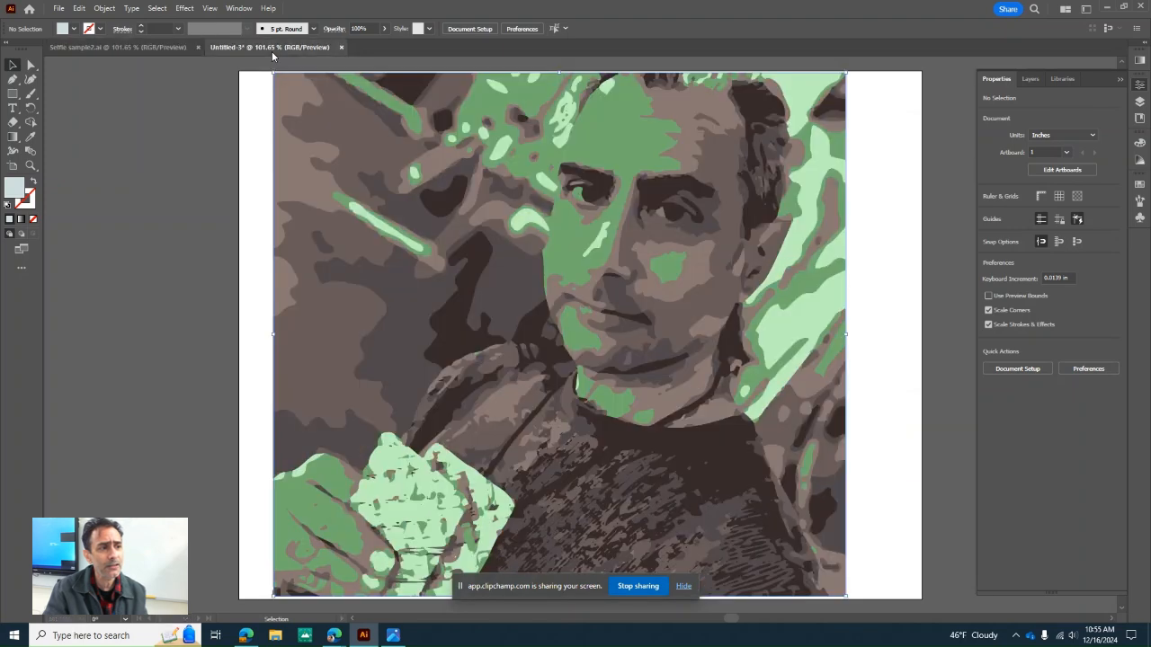
pyautogui.click(425, 240)
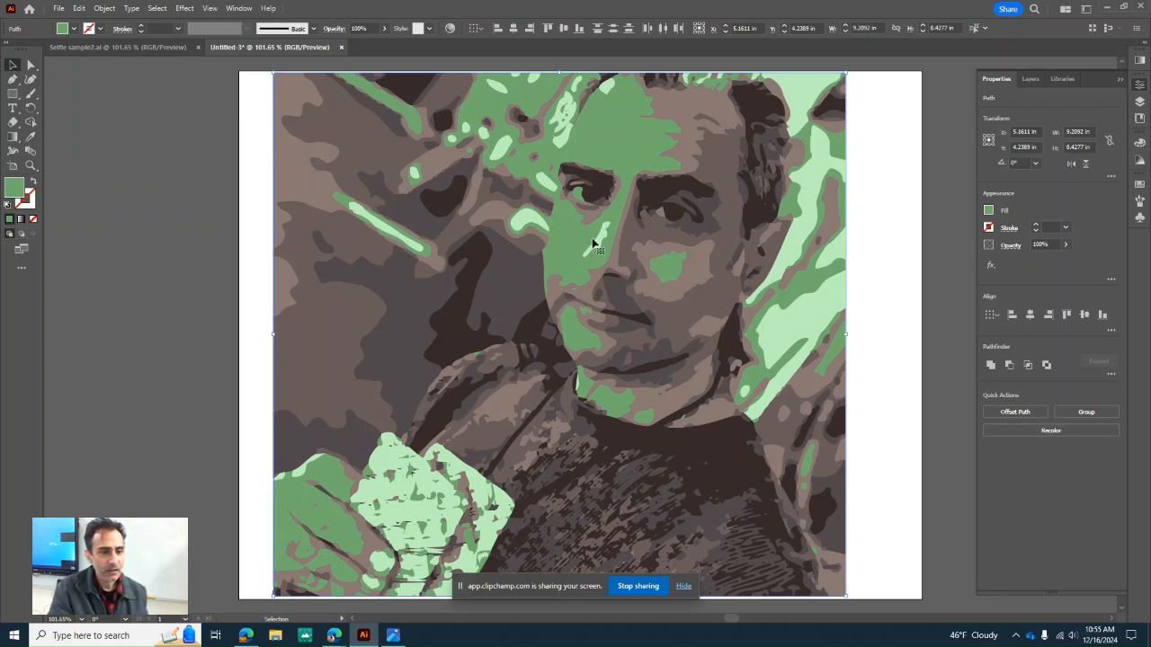
# Select all shapes with the same fill color as the light brown area around the green patch on the shaded cheek
pyautogui.click(688, 311)
pyautogui.click(693, 284)
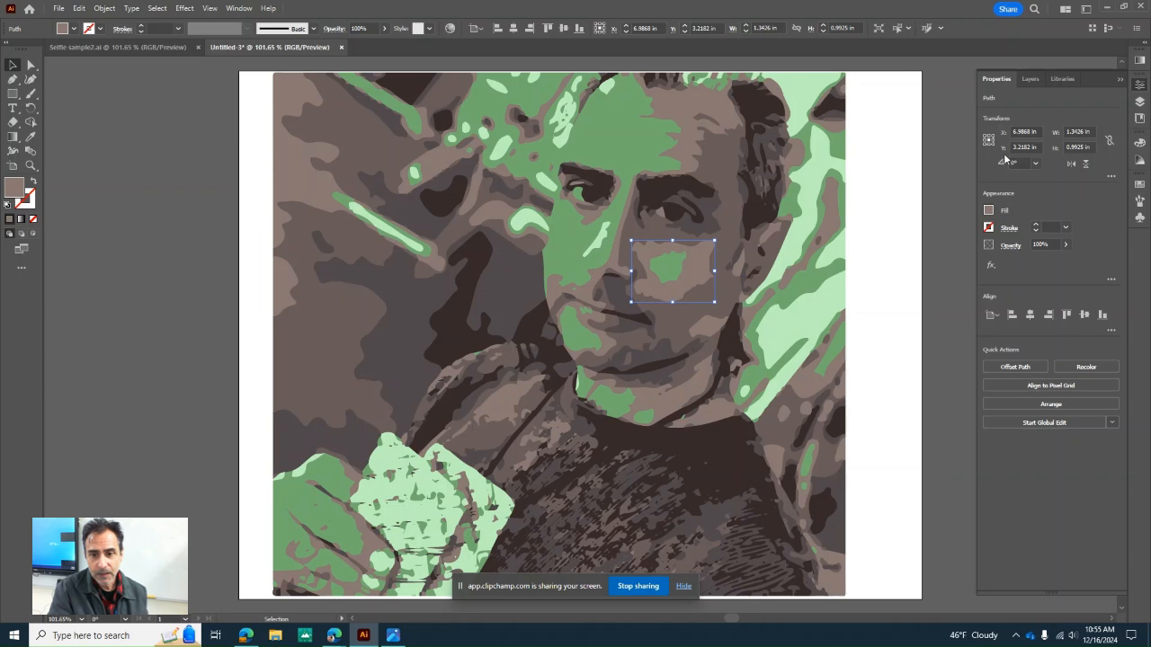
pyautogui.click(162, 13)
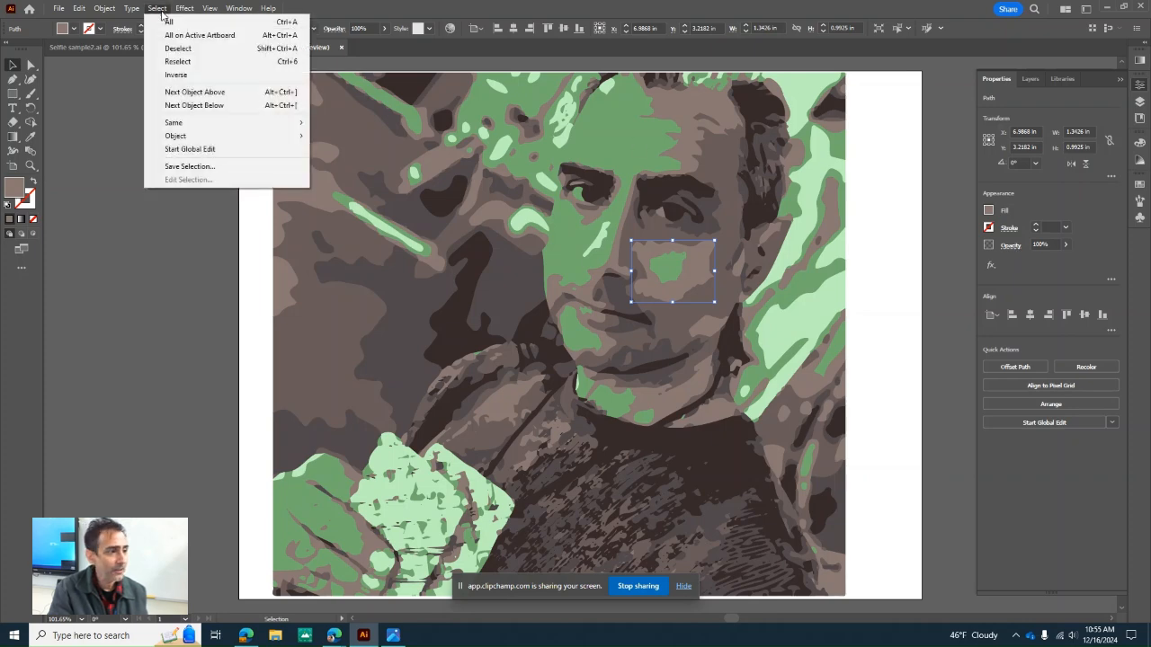
pyautogui.moveTo(185, 124)
pyautogui.click(333, 172)
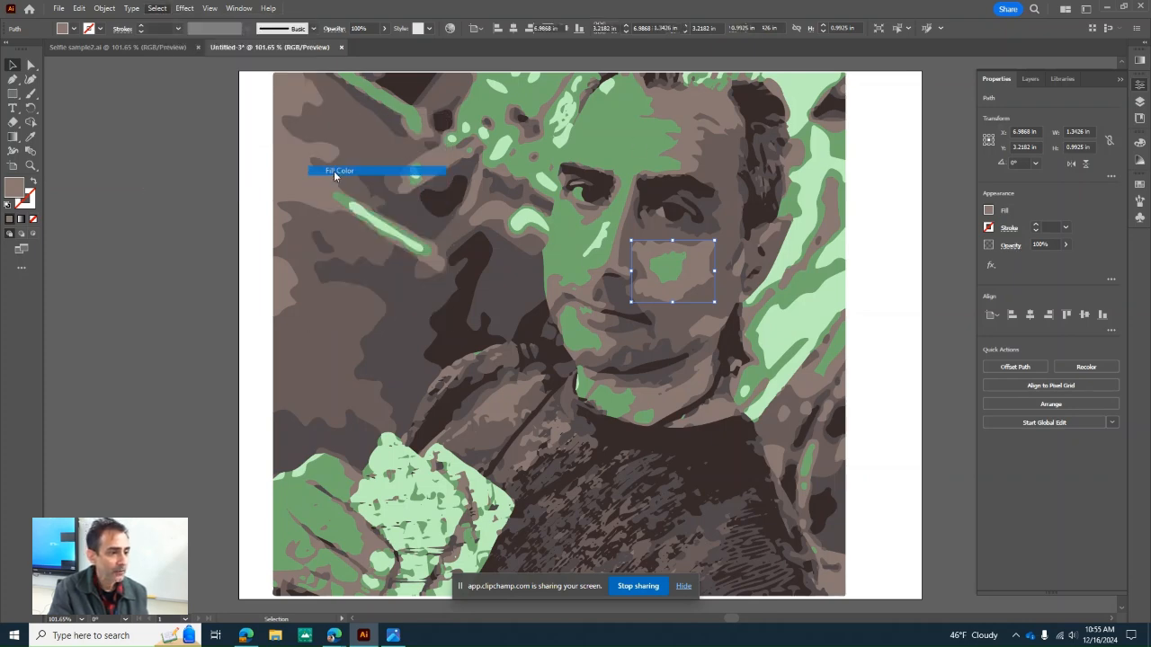
# Recolor the selected light brown shapes to a muted purple, keeping the color wheel clear of the face
pyautogui.click(1059, 432)
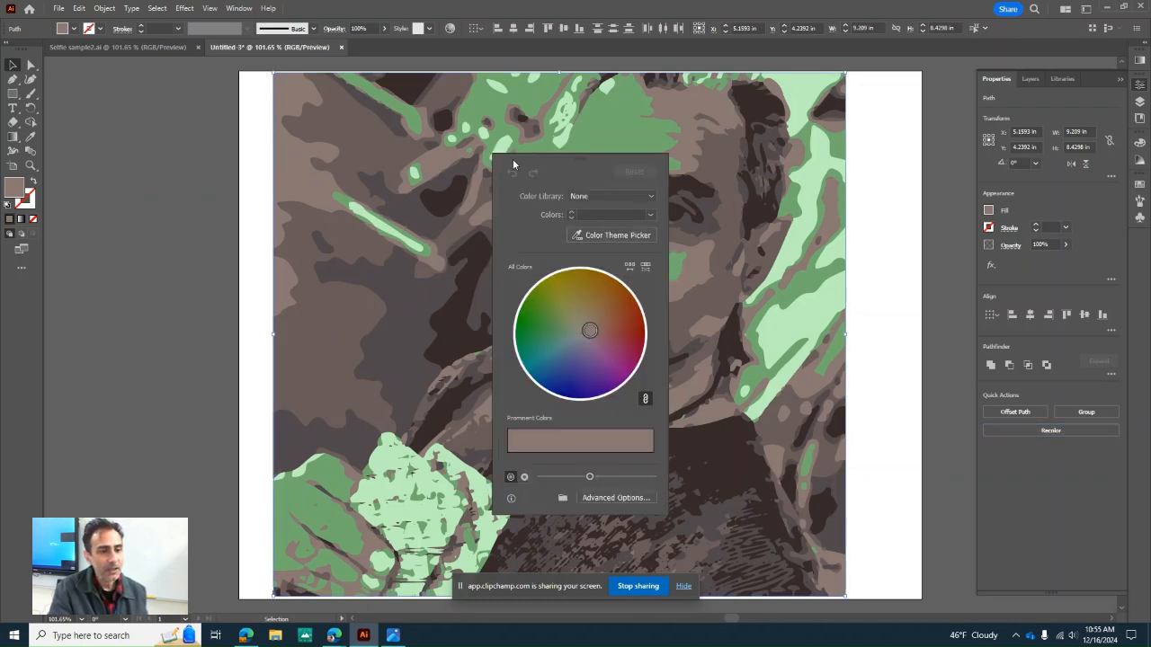
pyautogui.moveTo(579, 164); pyautogui.dragTo(199, 182)
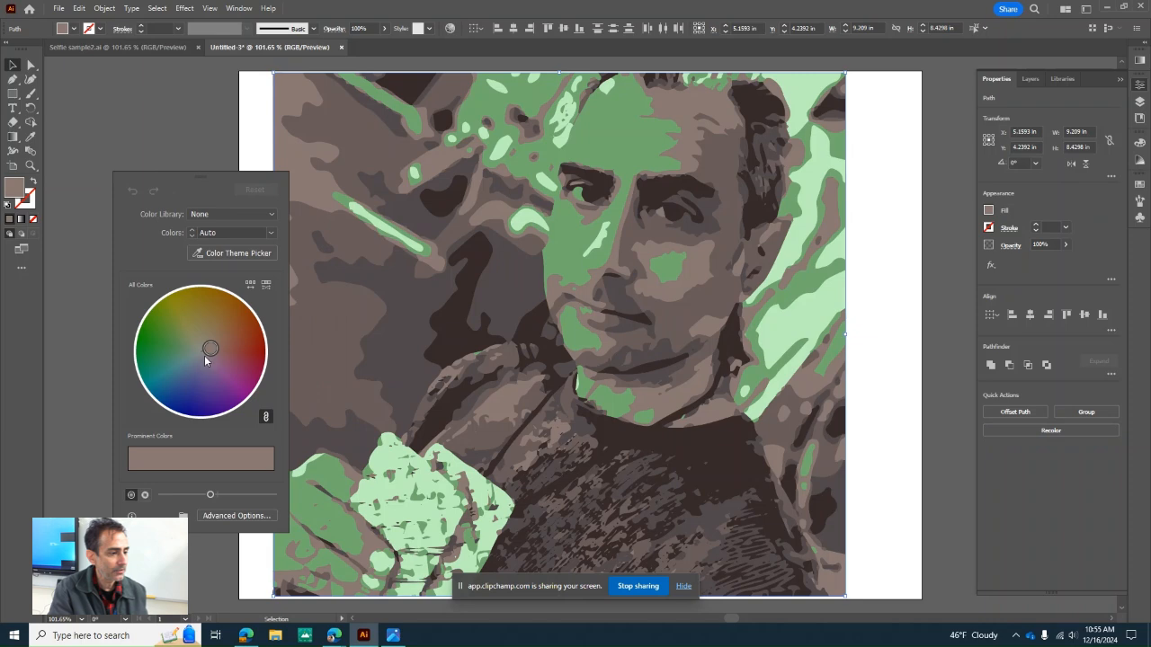
pyautogui.moveTo(209, 350); pyautogui.dragTo(215, 382)
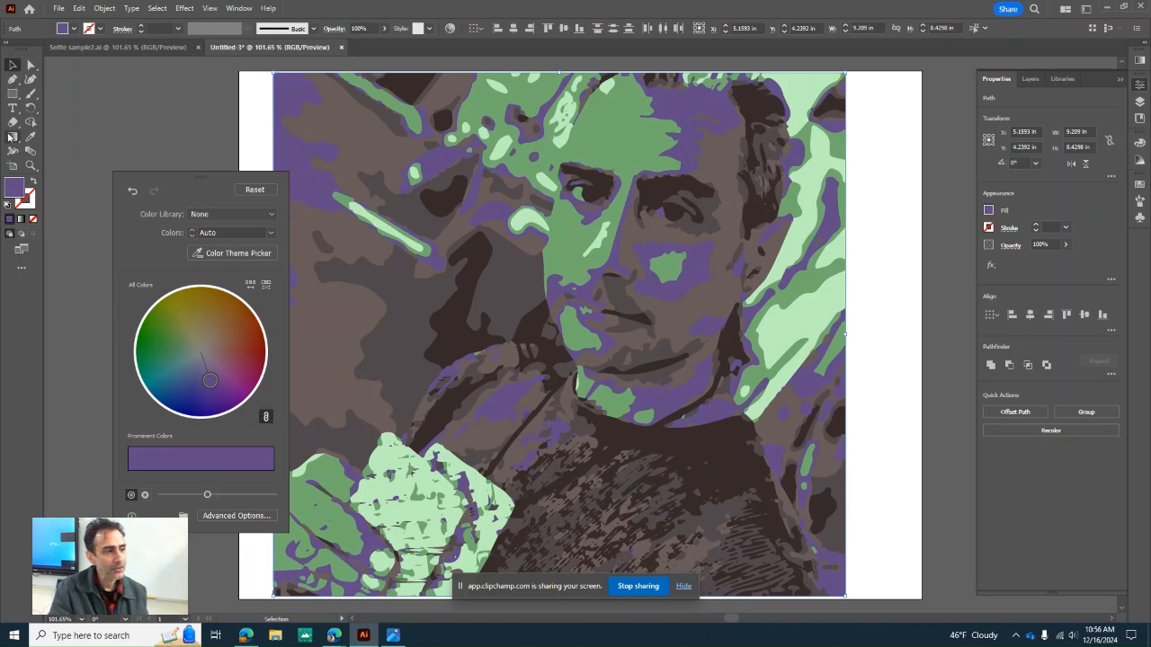
pyautogui.click(12, 66)
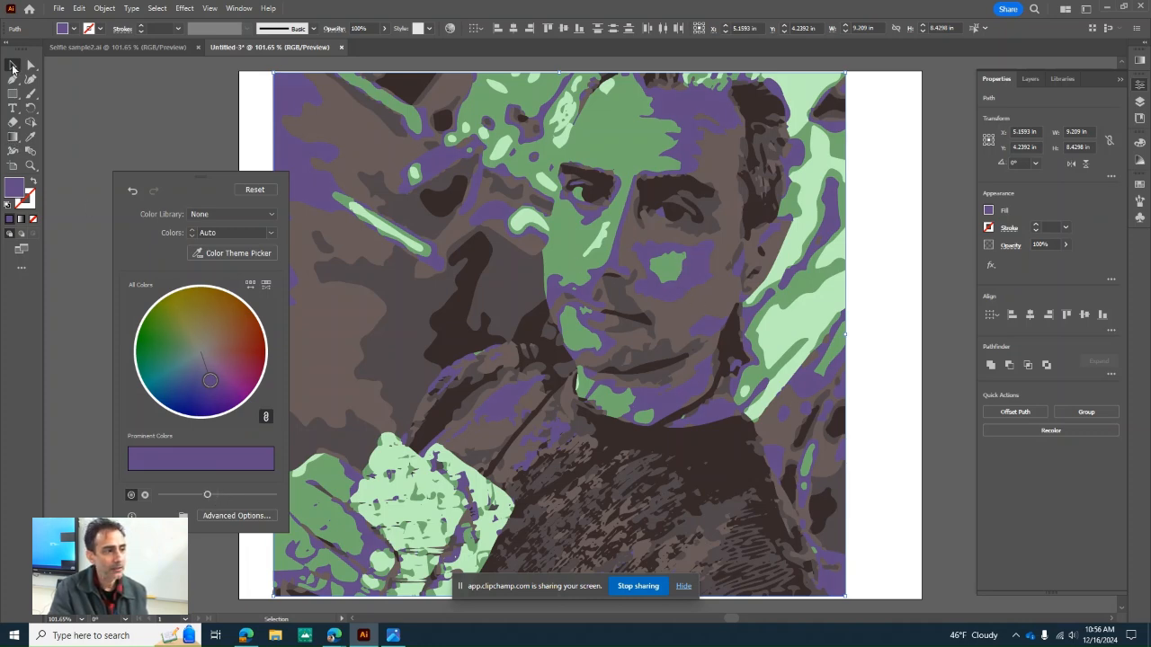
# Select the darker brown shape on the shaded side of the face
pyautogui.click(713, 292)
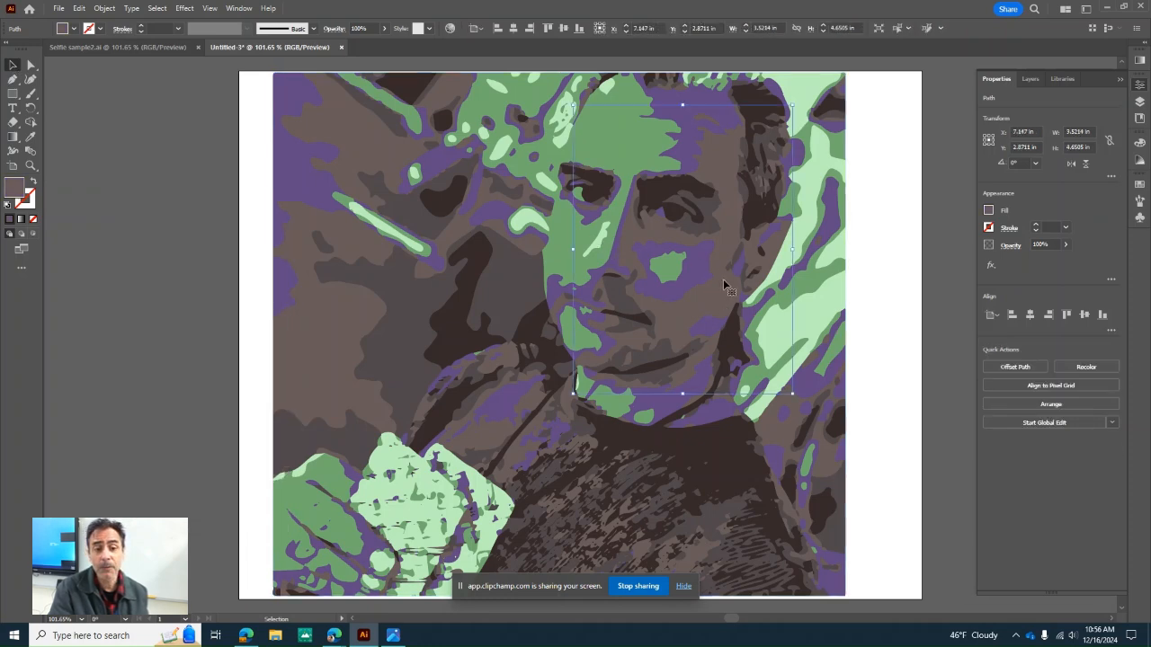